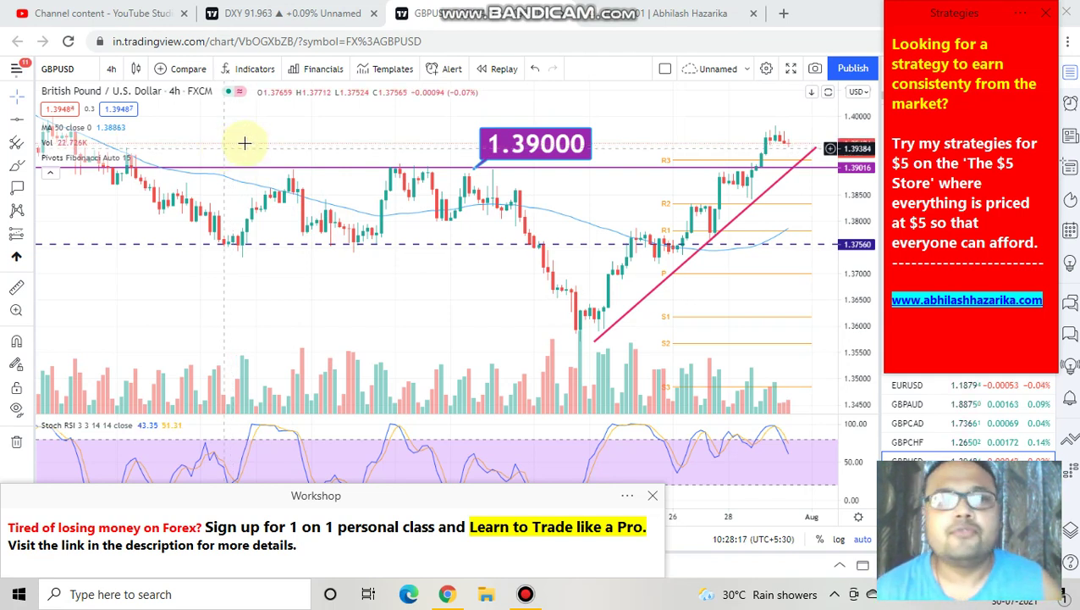
# - Review the 4-hour DXY chart and the YouTube Studio uploads list, and return to the GBPUSD chart
pyautogui.click(296, 11)
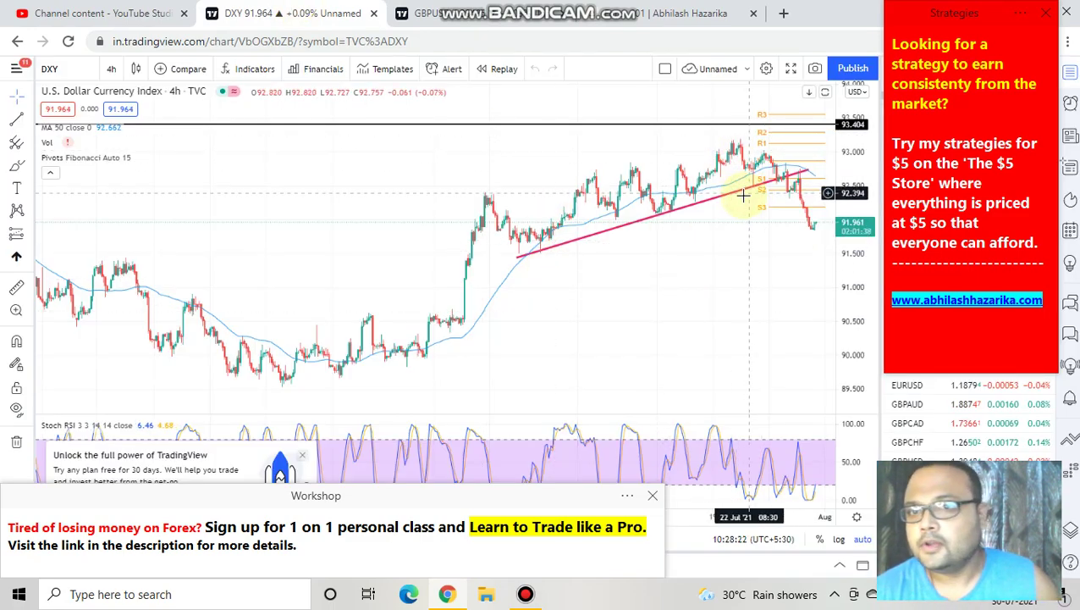
pyautogui.scroll(5, 748, 193)
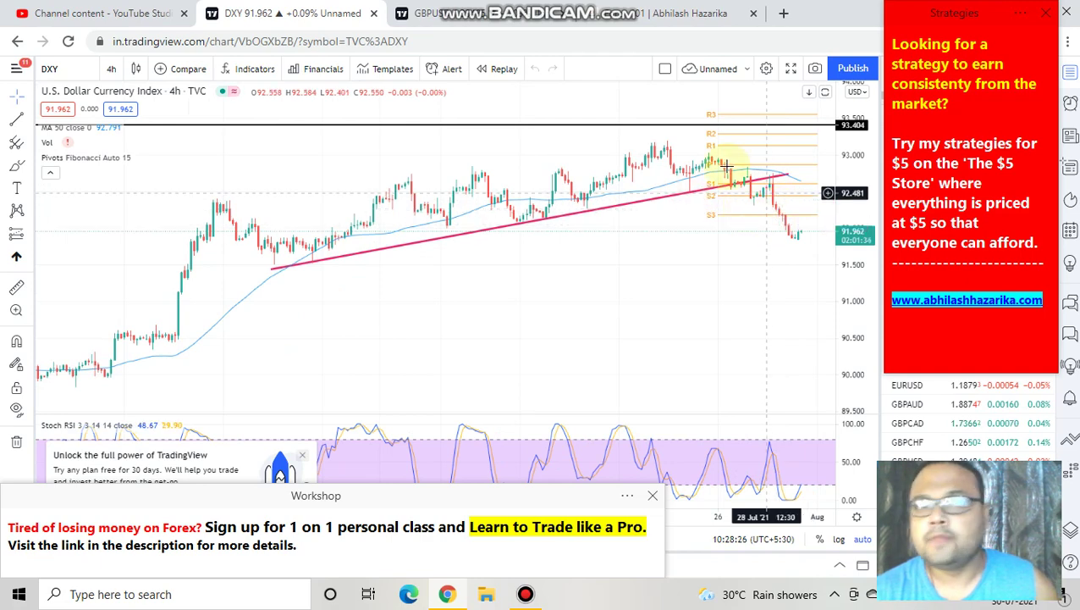
pyautogui.click(161, 13)
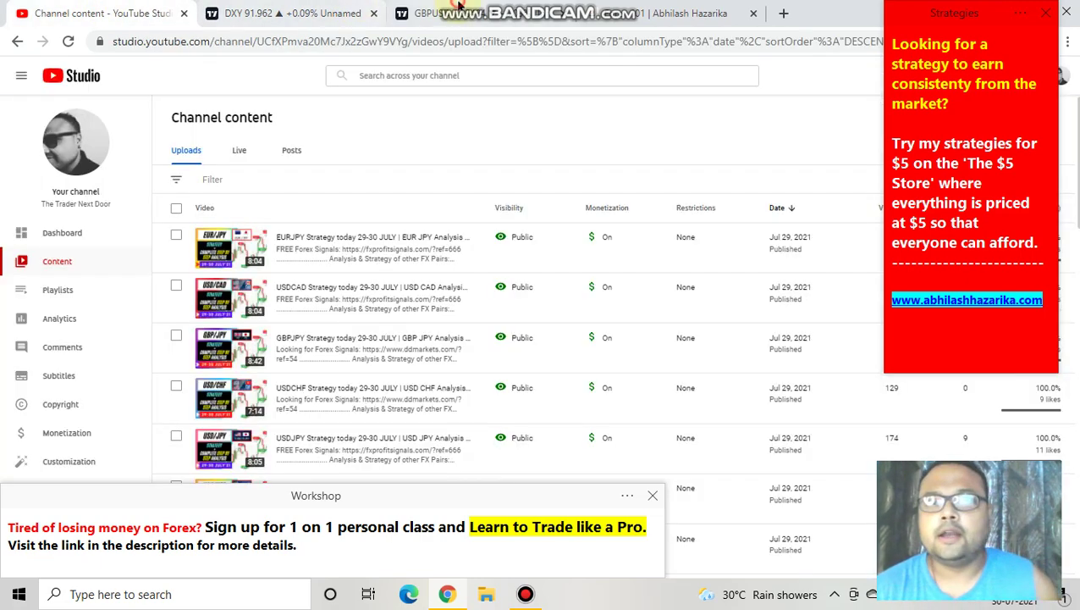
pyautogui.click(421, 13)
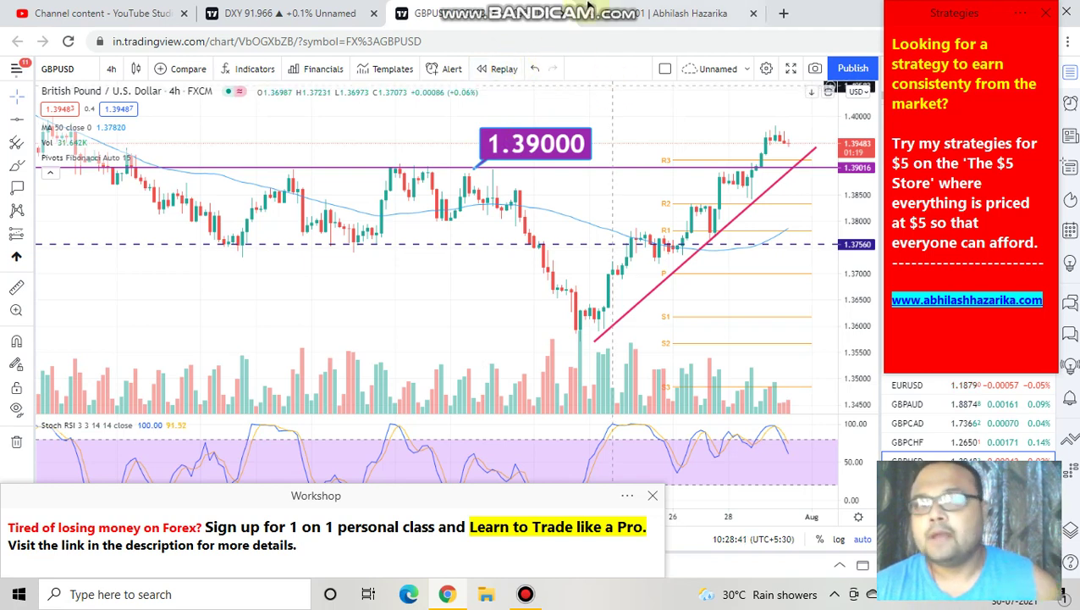
# - Sketch a red freehand upward arrow below the rising trendline with the recorder's pencil and clear it
pyautogui.moveTo(590, 6)
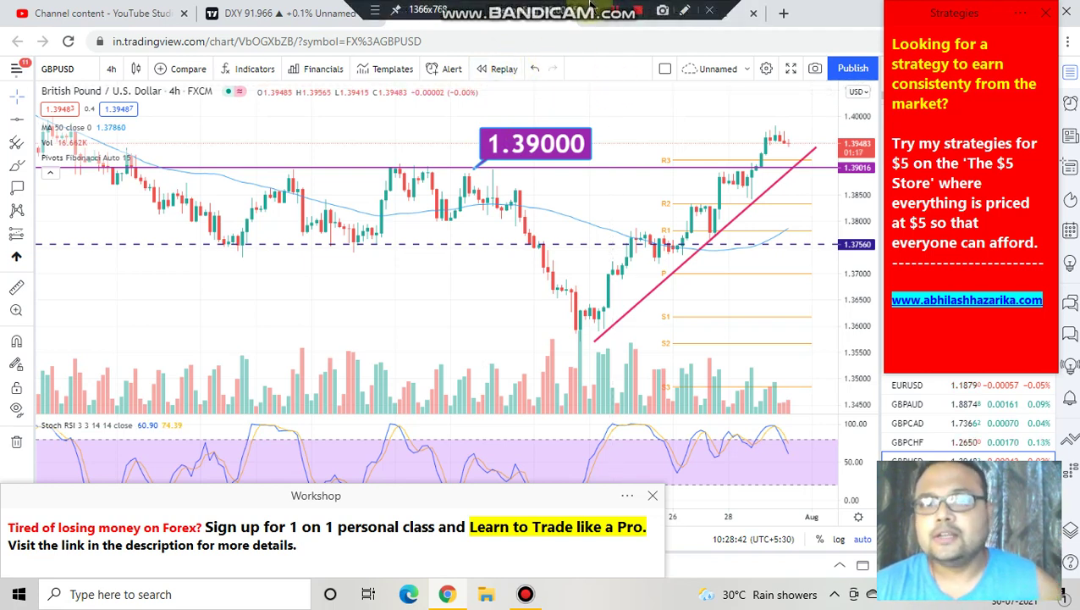
pyautogui.click(684, 10)
pyautogui.moveTo(650, 347)
pyautogui.mouseDown()
pyautogui.moveTo(688, 308)
pyautogui.moveTo(716, 229)
pyautogui.moveTo(771, 219)
pyautogui.moveTo(779, 273)
pyautogui.mouseUp()
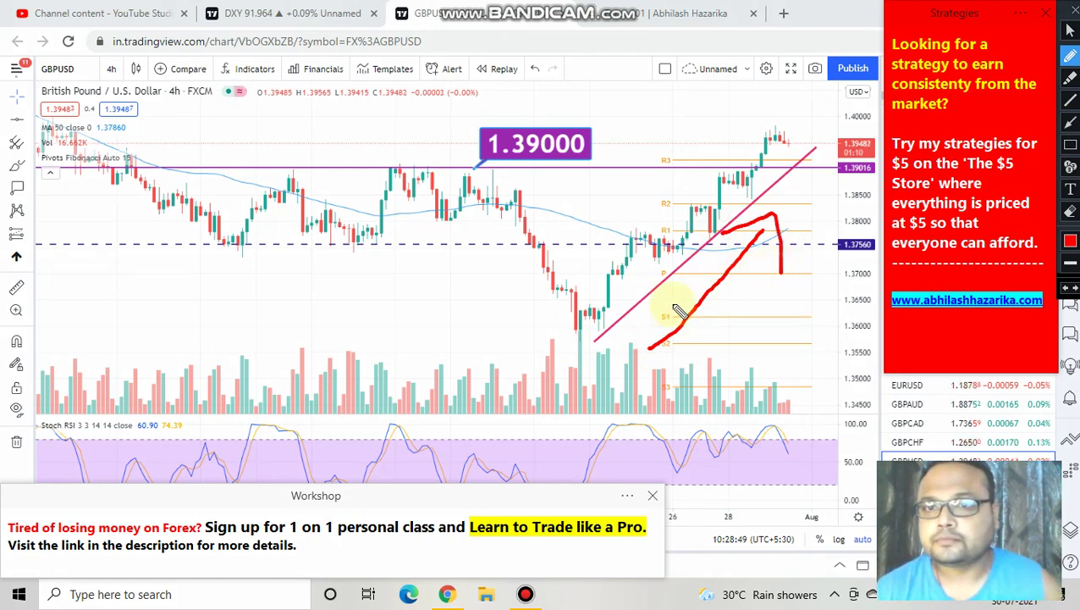
pyautogui.press('Escape')
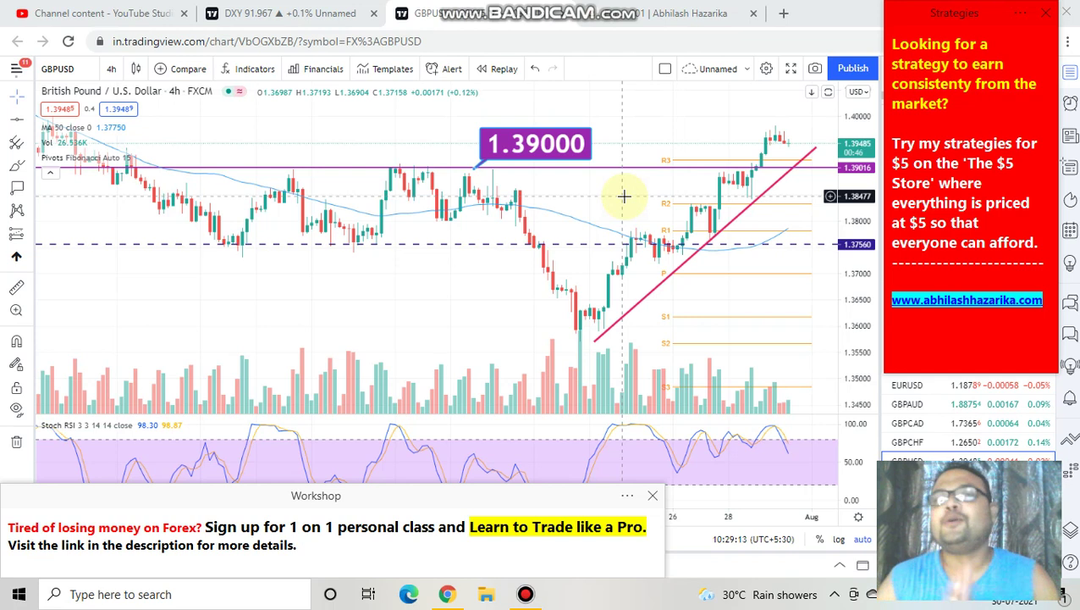
# - Select the rising trendline and sketch a red rising zigzag and a falling staircase below the price action
pyautogui.click(680, 265)
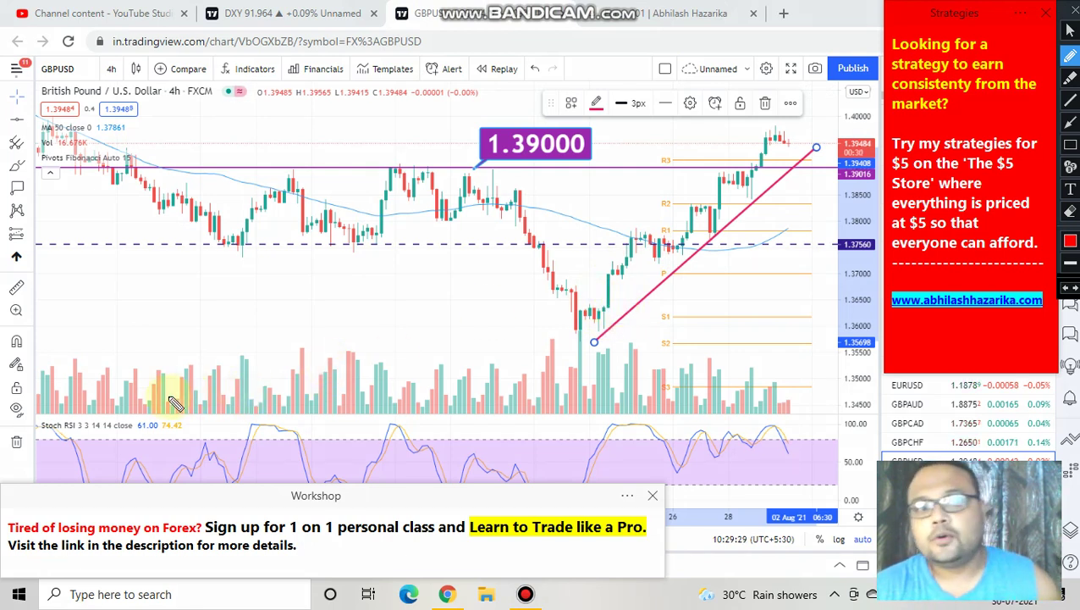
pyautogui.moveTo(162, 396)
pyautogui.mouseDown()
pyautogui.moveTo(182, 355)
pyautogui.moveTo(209, 372)
pyautogui.moveTo(227, 336)
pyautogui.moveTo(262, 319)
pyautogui.moveTo(273, 285)
pyautogui.moveTo(332, 264)
pyautogui.moveTo(361, 233)
pyautogui.mouseUp()
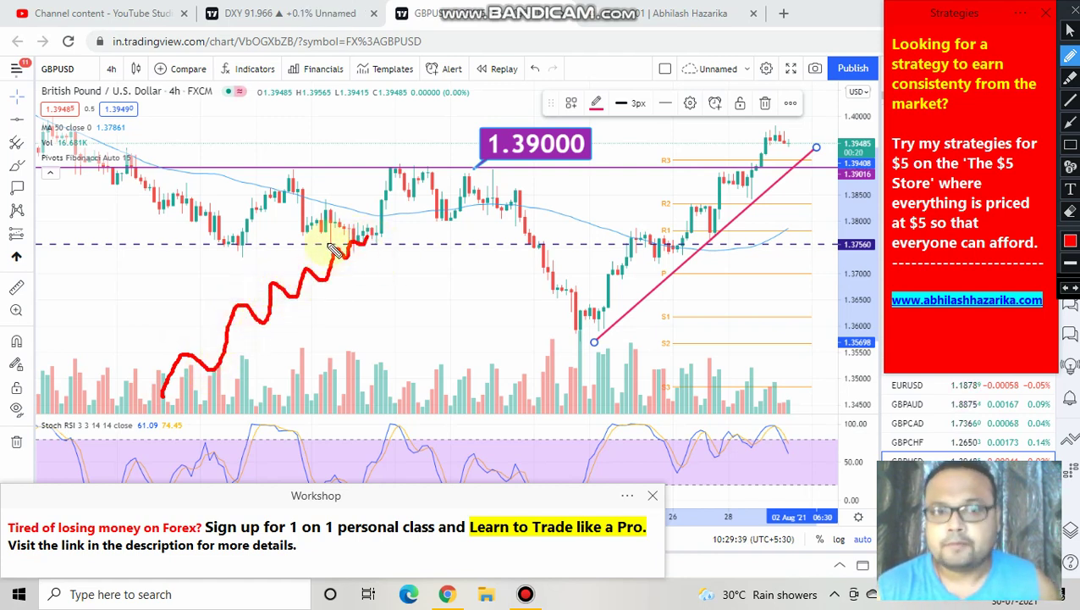
pyautogui.moveTo(369, 292)
pyautogui.mouseDown()
pyautogui.moveTo(408, 291)
pyautogui.moveTo(441, 344)
pyautogui.moveTo(487, 381)
pyautogui.mouseUp()
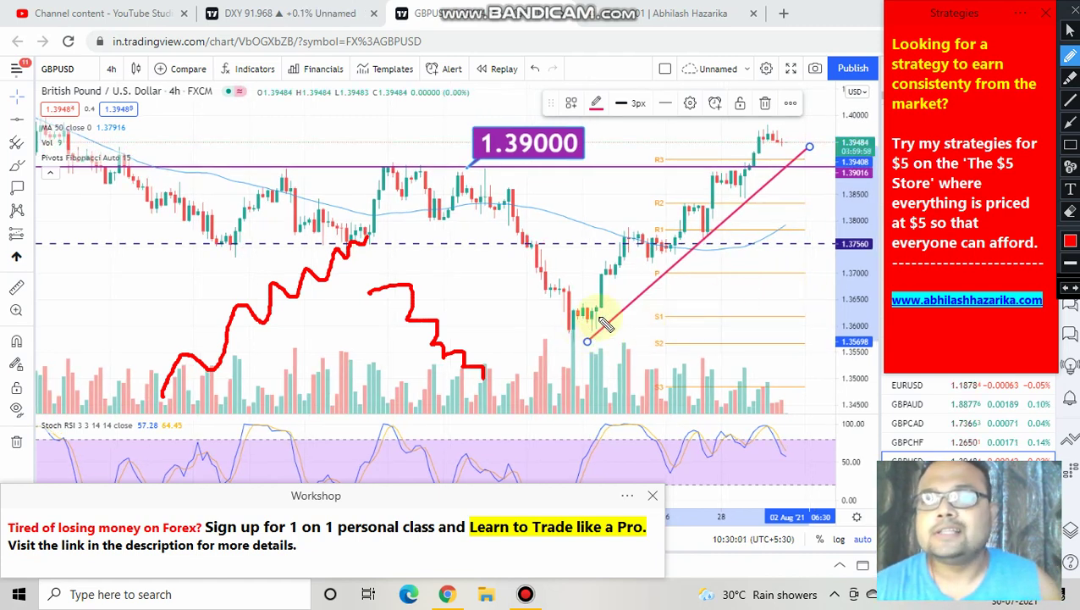
# - Mark the four points where price touches the rising trendline in red freehand, and dismiss the drawing overlay
pyautogui.moveTo(599, 320); pyautogui.dragTo(595, 334)
pyautogui.moveTo(682, 250); pyautogui.dragTo(680, 263)
pyautogui.moveTo(709, 214); pyautogui.dragTo(705, 241)
pyautogui.moveTo(753, 191); pyautogui.dragTo(749, 206)
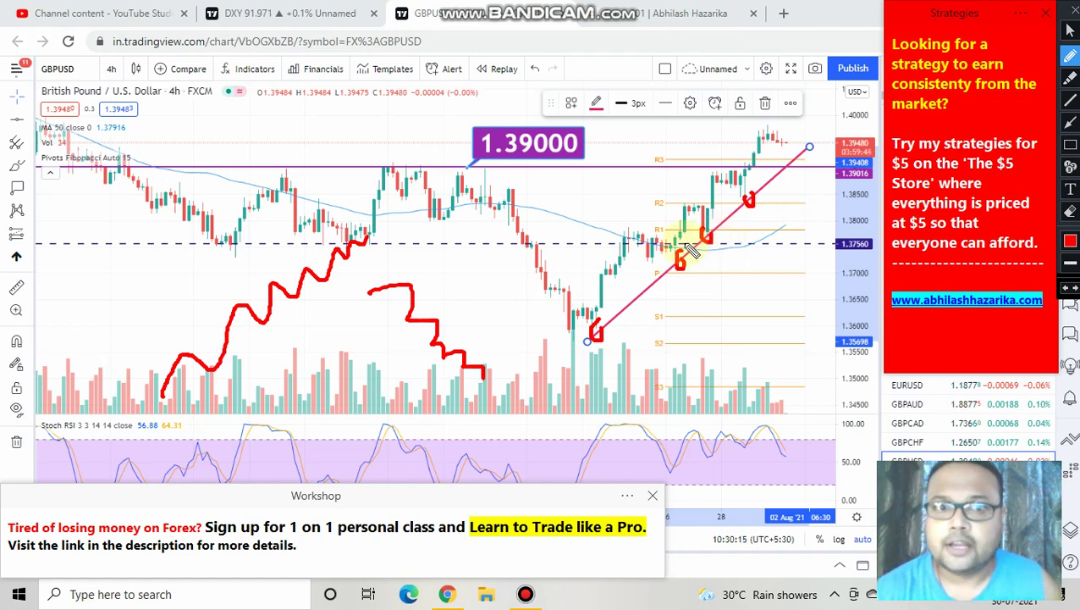
pyautogui.click(1075, 11)
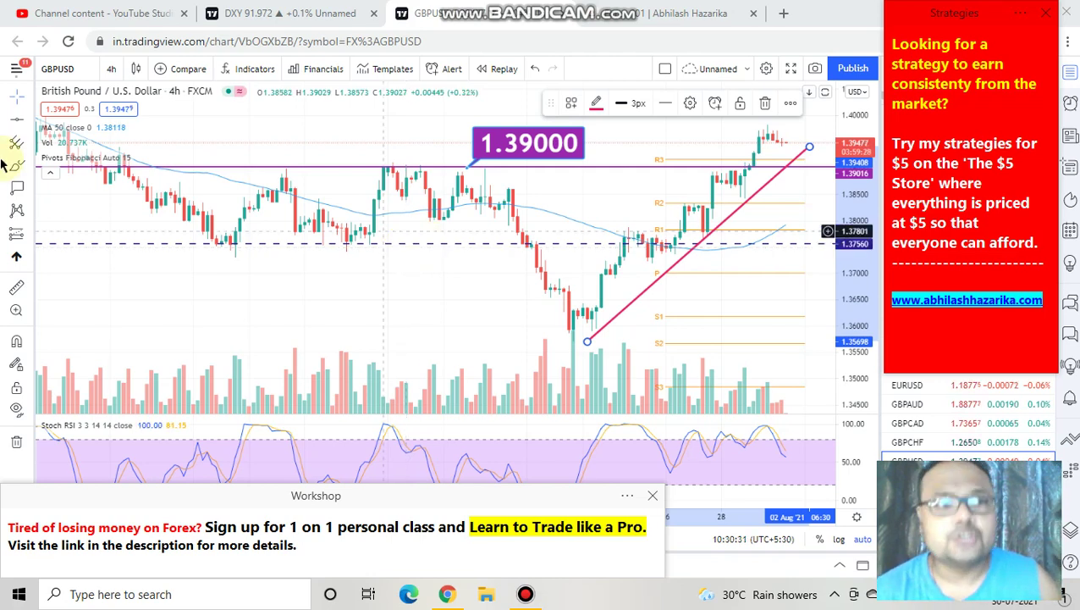
# - Switch the GBPUSD chart to the 1-week timeframe and view the recent weekly candles
pyautogui.click(111, 68)
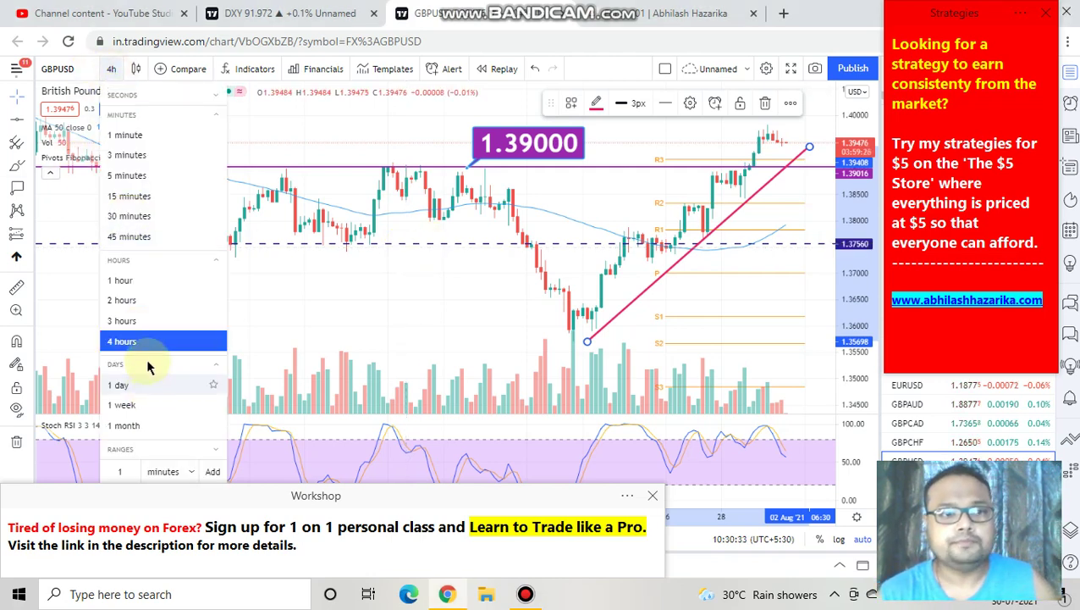
pyautogui.click(138, 409)
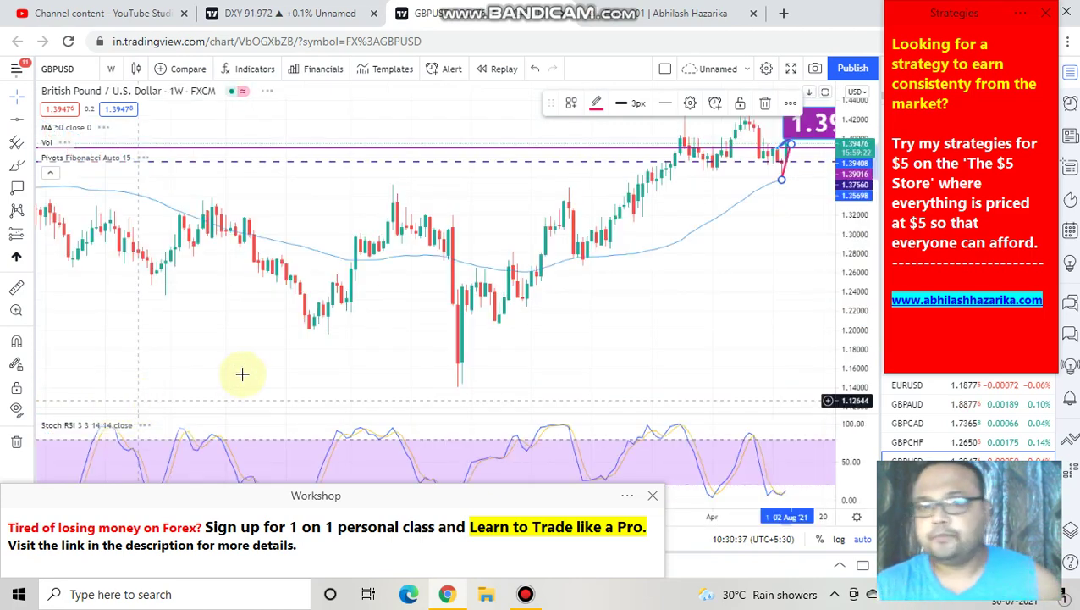
pyautogui.scroll(3, 433, 264)
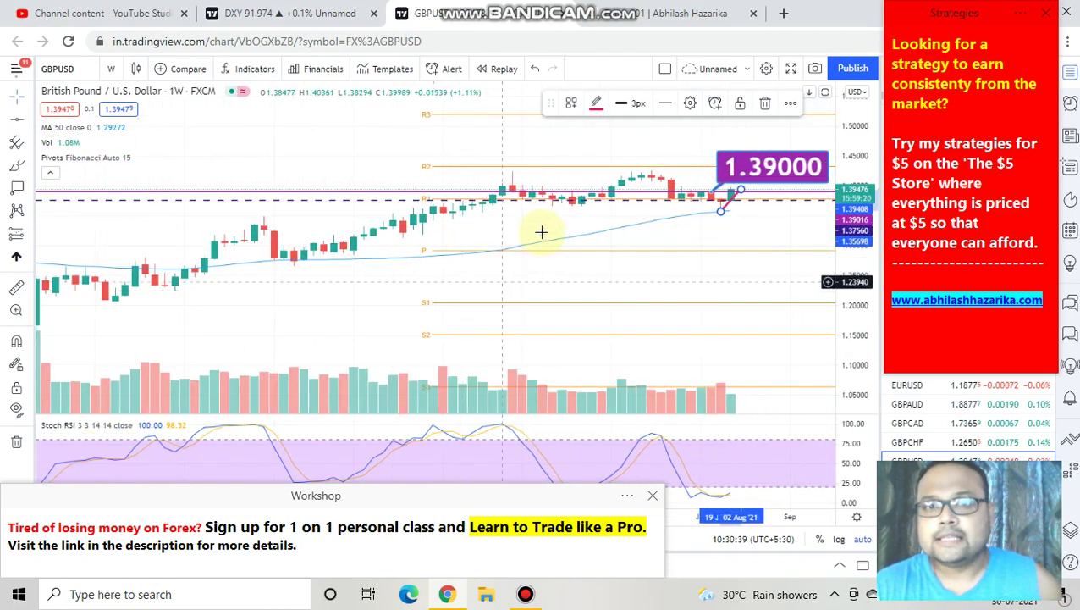
# - Remove all drawings from the weekly chart to view bare price action, and undo the removal
pyautogui.rightClick(533, 312)
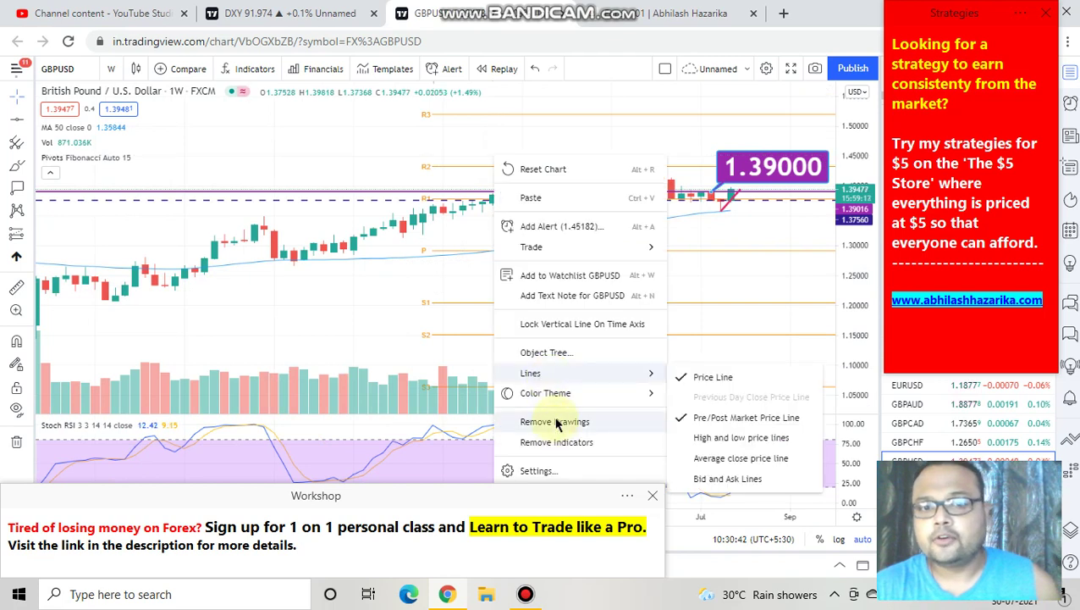
pyautogui.click(554, 422)
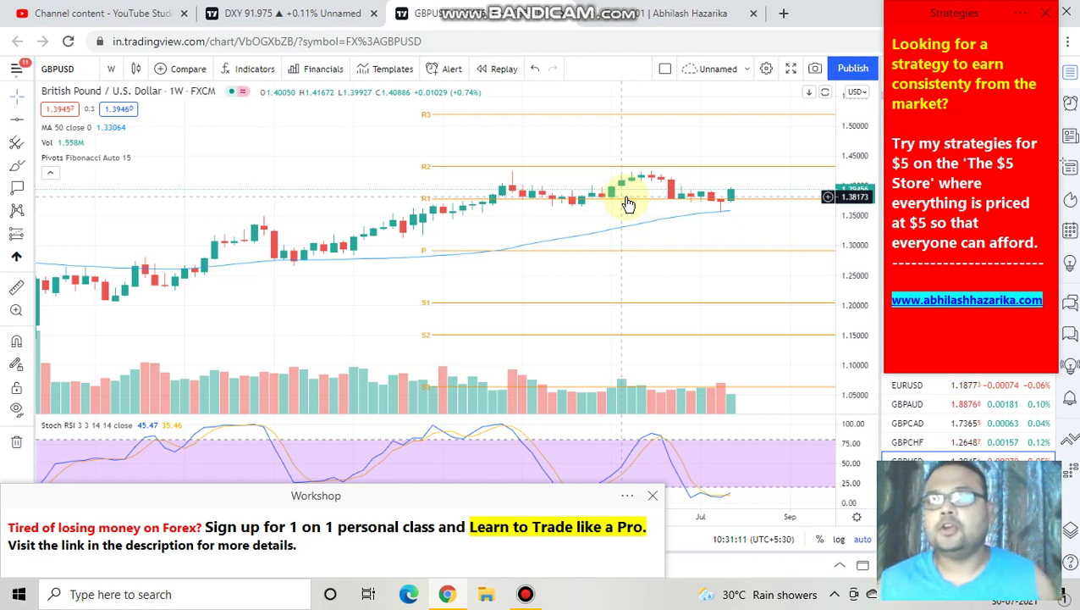
pyautogui.click(535, 69)
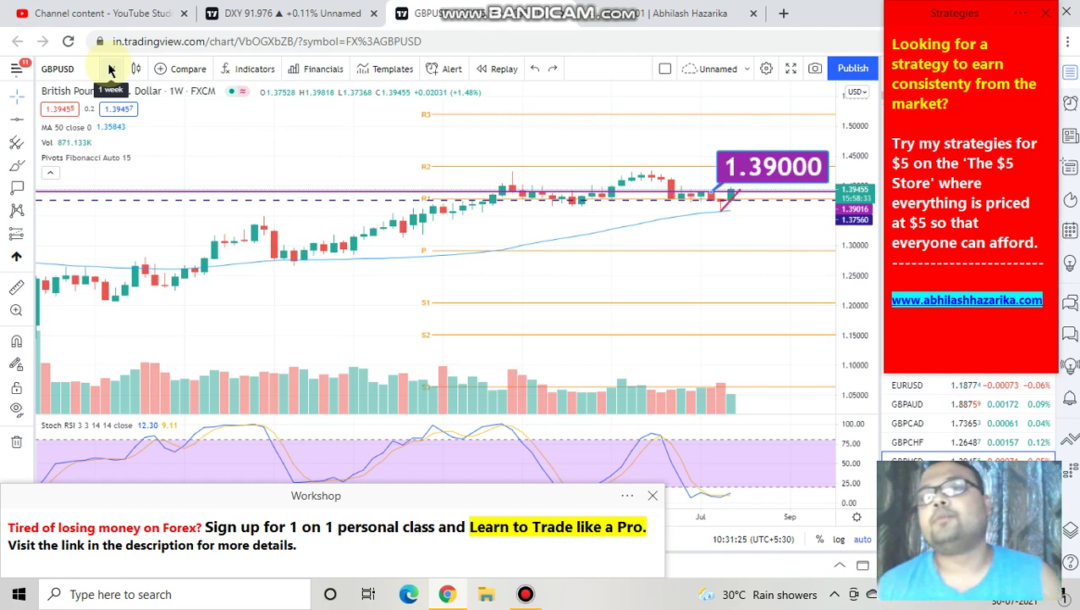
# - Return the chart to the 4-hour timeframe and place a 1.37561 price label on the dashed horizontal line
pyautogui.click(110, 70)
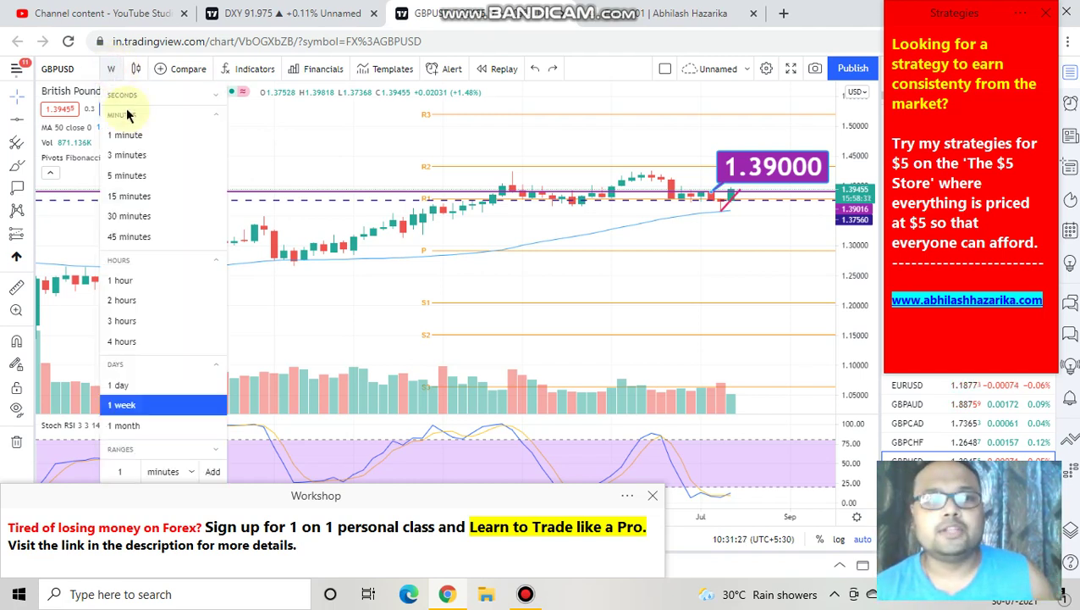
pyautogui.click(144, 339)
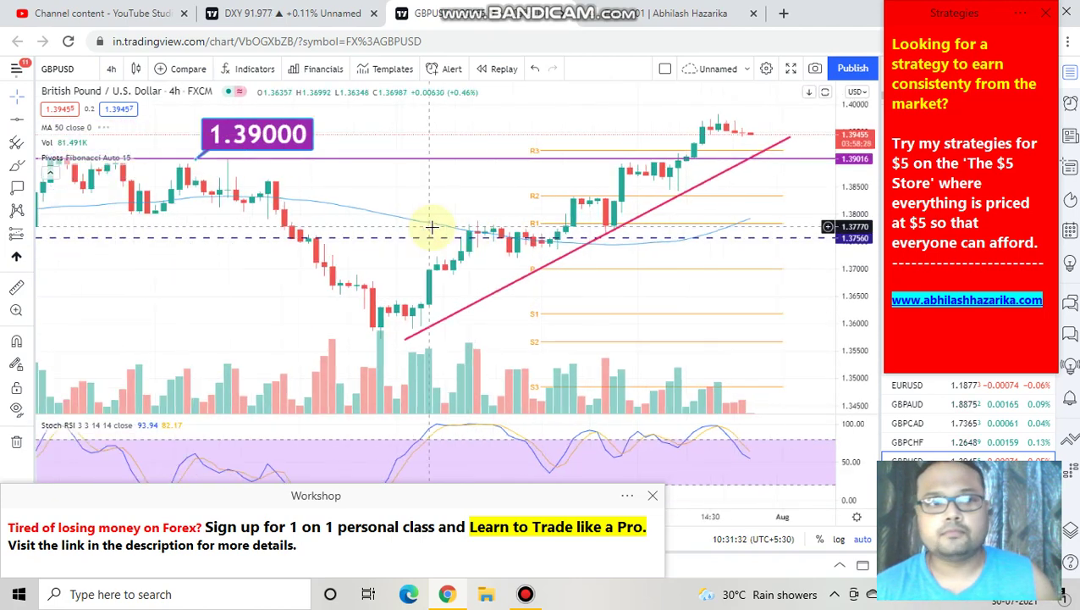
pyautogui.click(405, 238)
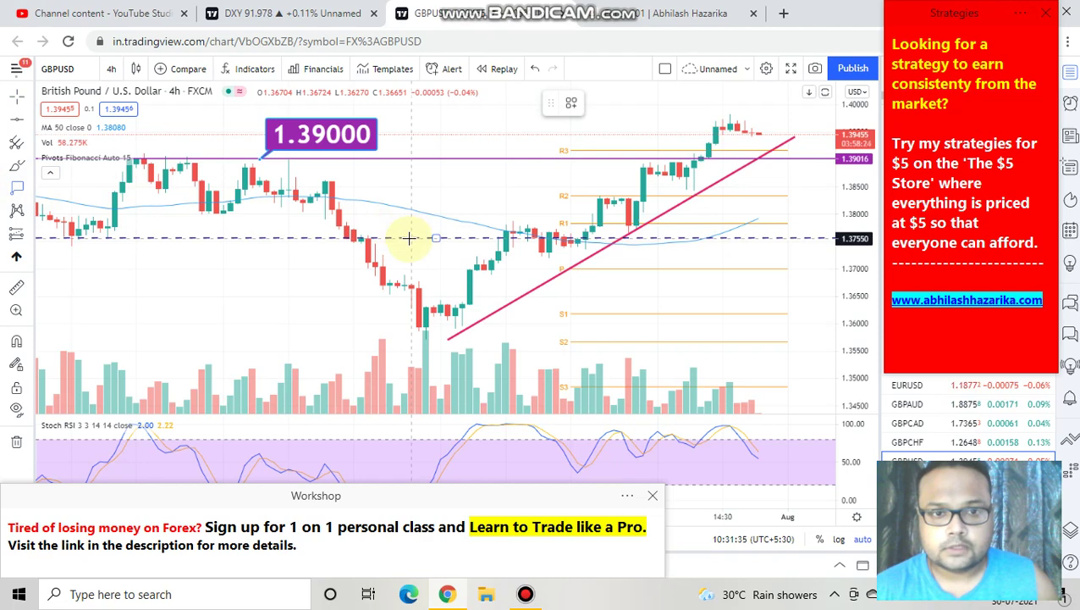
pyautogui.moveTo(409, 237); pyautogui.dragTo(418, 230)
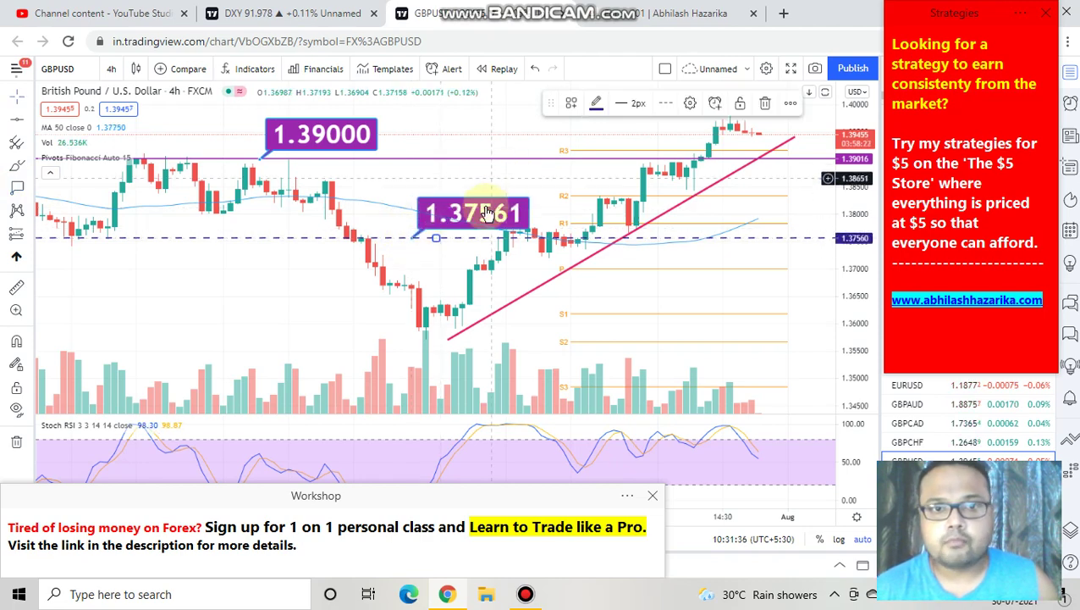
pyautogui.scroll(2, 458, 192)
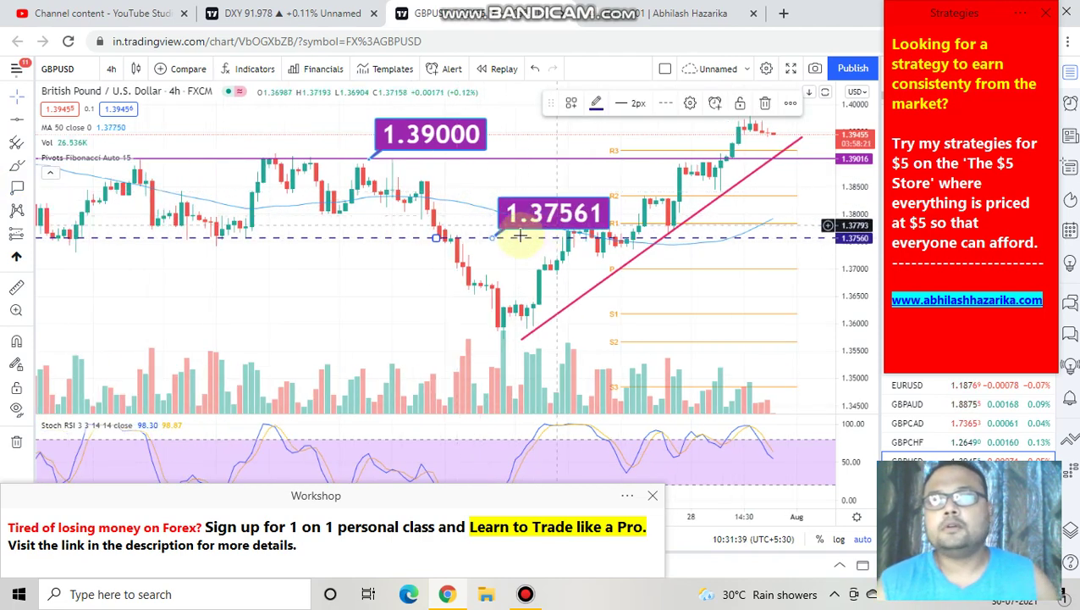
# - Place numbered markers 1 on the rising trendline, 2 at the dashed 1.37560 line and 3 at the 1.39016 line
pyautogui.moveTo(623, 7)
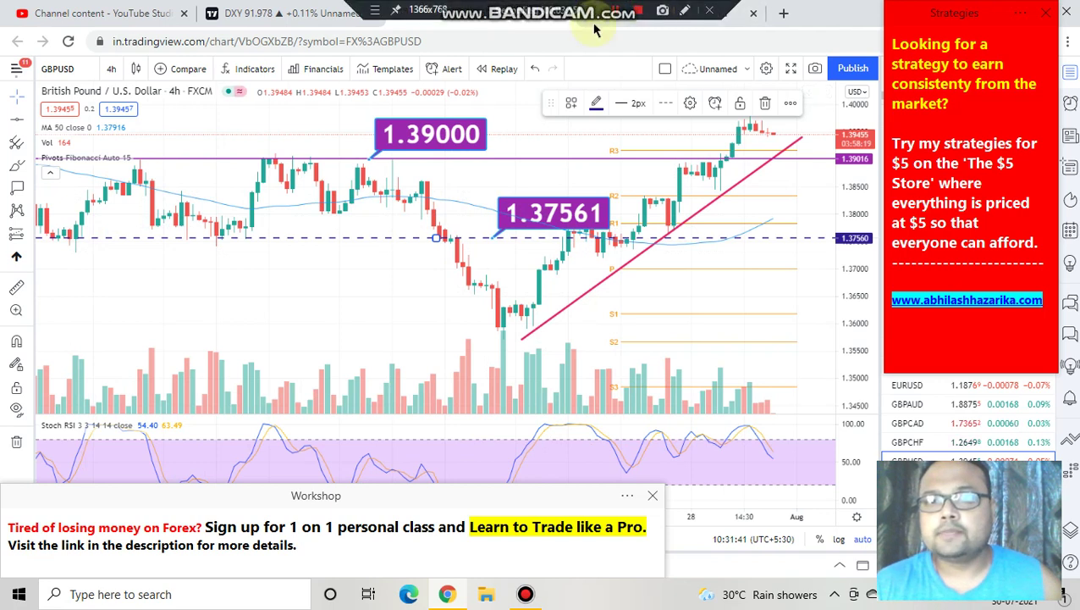
pyautogui.click(684, 10)
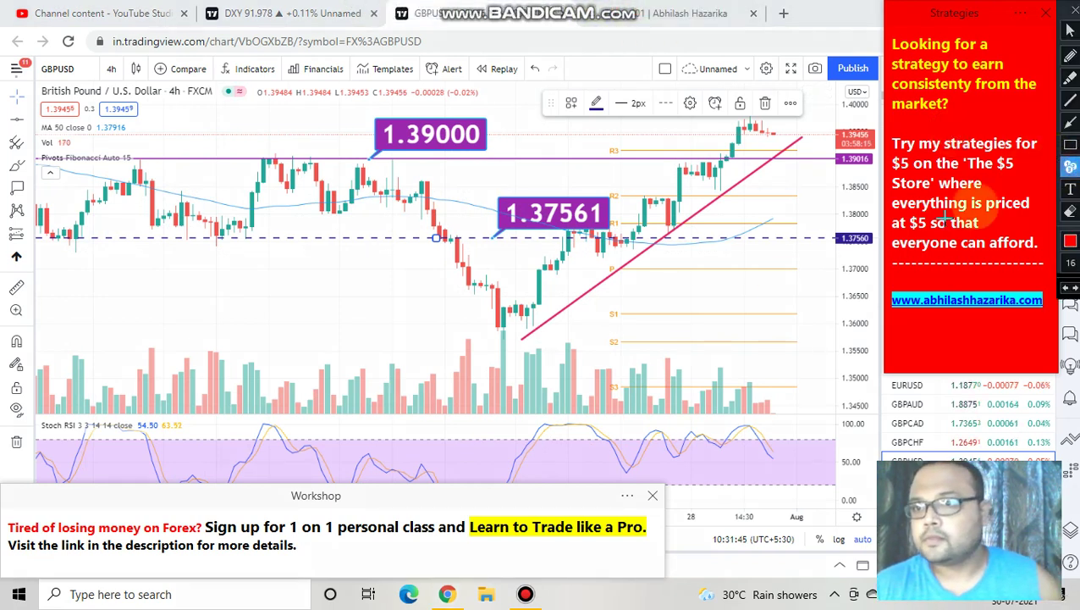
pyautogui.click(710, 213)
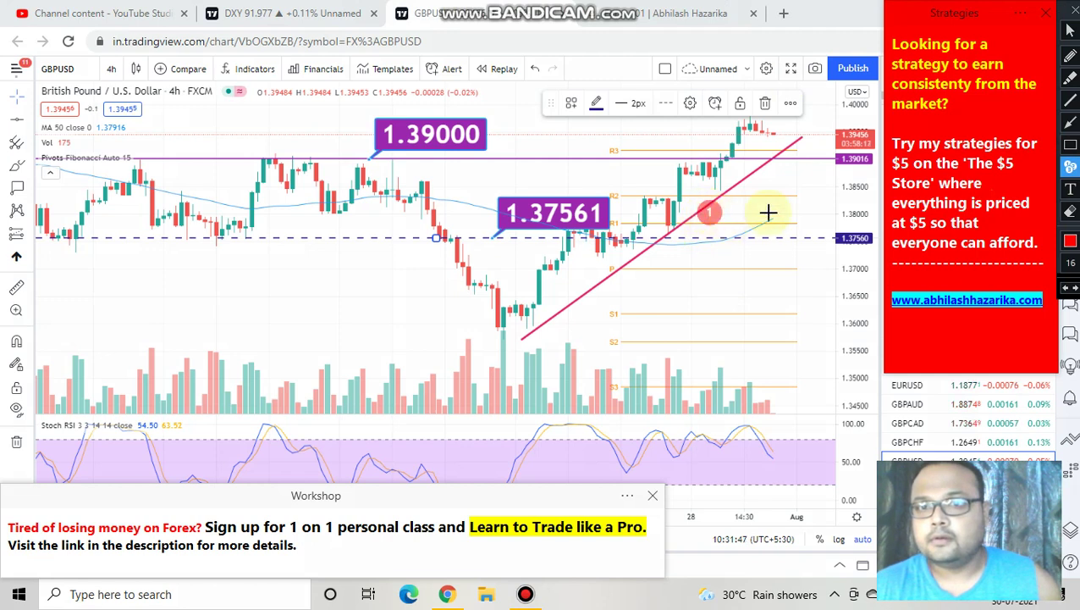
pyautogui.click(549, 243)
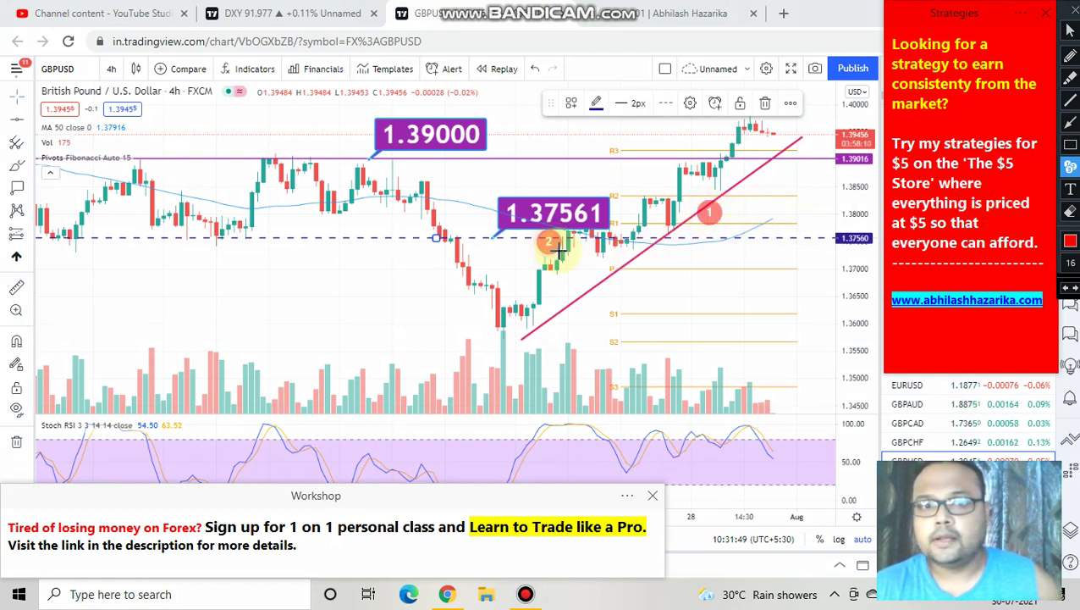
pyautogui.click(710, 213)
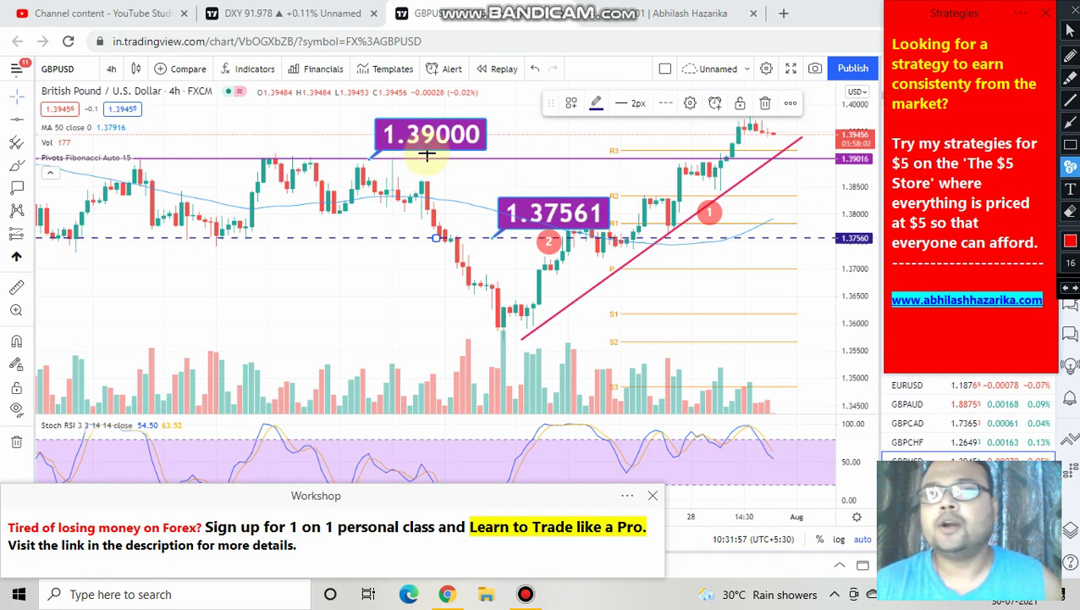
pyautogui.click(483, 161)
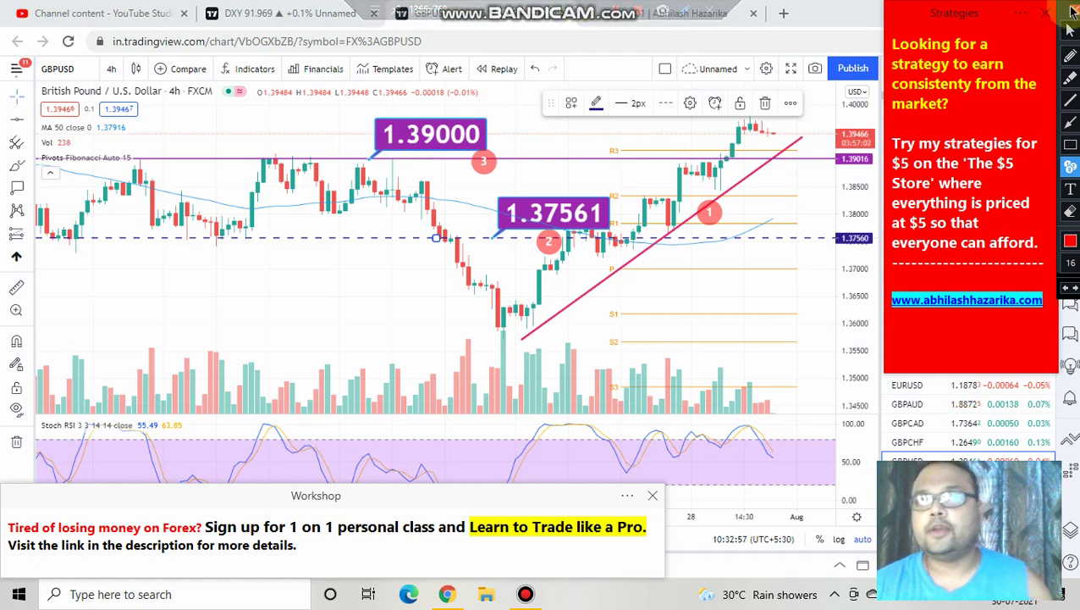
# - Trace the 1.39016 horizontal line with a thick red freehand stroke up to the latest breakout
pyautogui.scroll(-1, 438, 187)
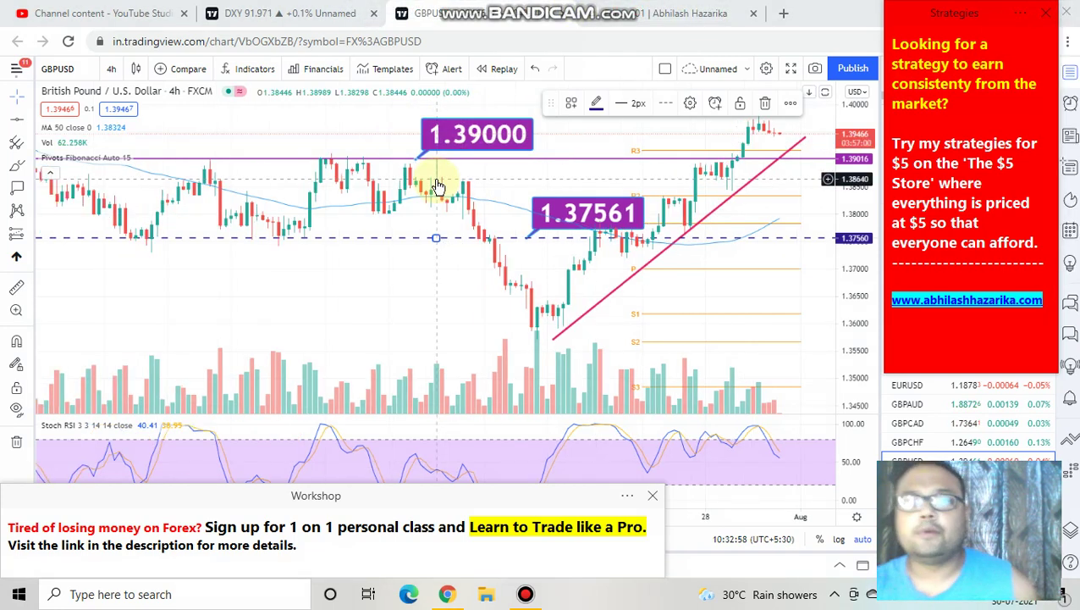
pyautogui.scroll(-1, 437, 186)
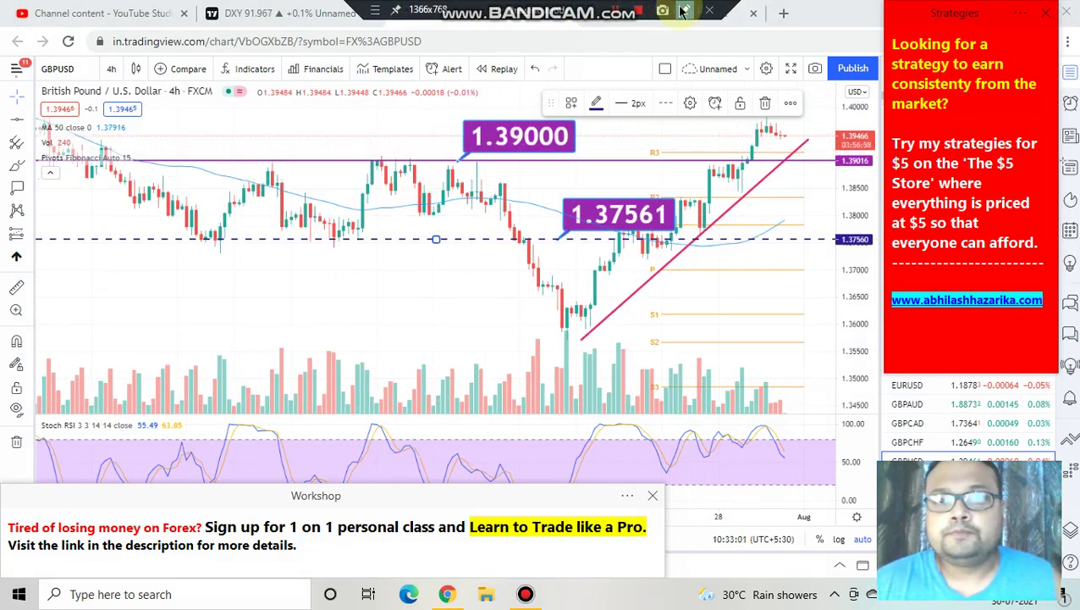
pyautogui.click(683, 10)
pyautogui.click(1070, 54)
pyautogui.moveTo(255, 160); pyautogui.dragTo(743, 167)
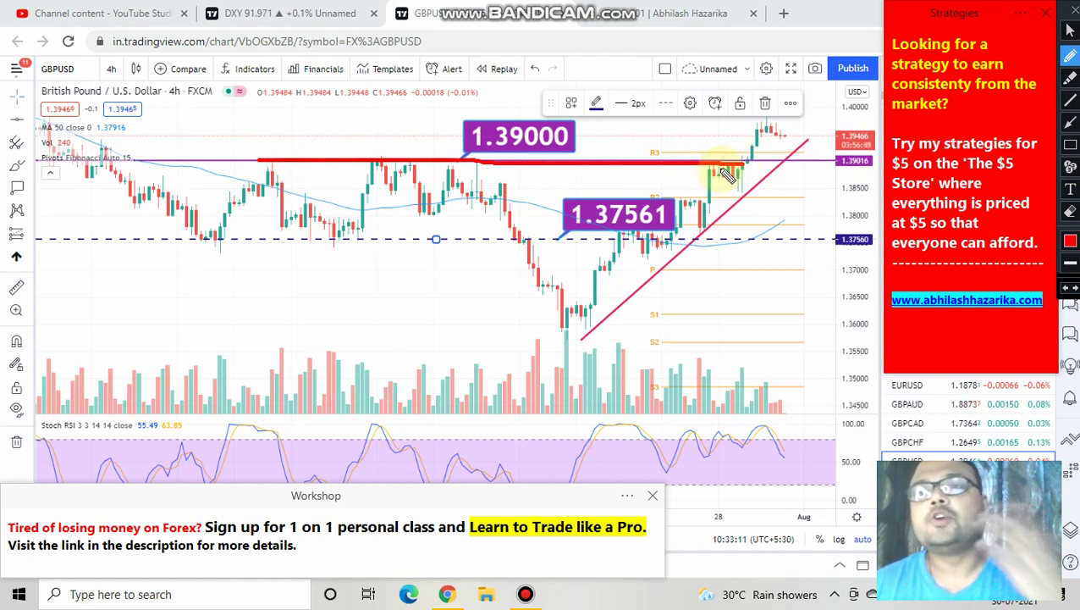
# - Handwrite "R = S" and "S = R" in red below the rising trendline
pyautogui.moveTo(683, 323)
pyautogui.mouseDown()
pyautogui.moveTo(695, 345)
pyautogui.moveTo(686, 361)
pyautogui.mouseUp()
pyautogui.moveTo(579, 339)
pyautogui.mouseDown()
pyautogui.moveTo(566, 349)
pyautogui.moveTo(605, 373)
pyautogui.moveTo(652, 357)
pyautogui.moveTo(654, 367)
pyautogui.mouseUp()
pyautogui.moveTo(633, 419)
pyautogui.mouseDown()
pyautogui.moveTo(615, 429)
pyautogui.moveTo(628, 450)
pyautogui.moveTo(676, 431)
pyautogui.mouseUp()
pyautogui.moveTo(647, 444)
pyautogui.mouseDown()
pyautogui.moveTo(699, 429)
pyautogui.moveTo(725, 440)
pyautogui.mouseUp()
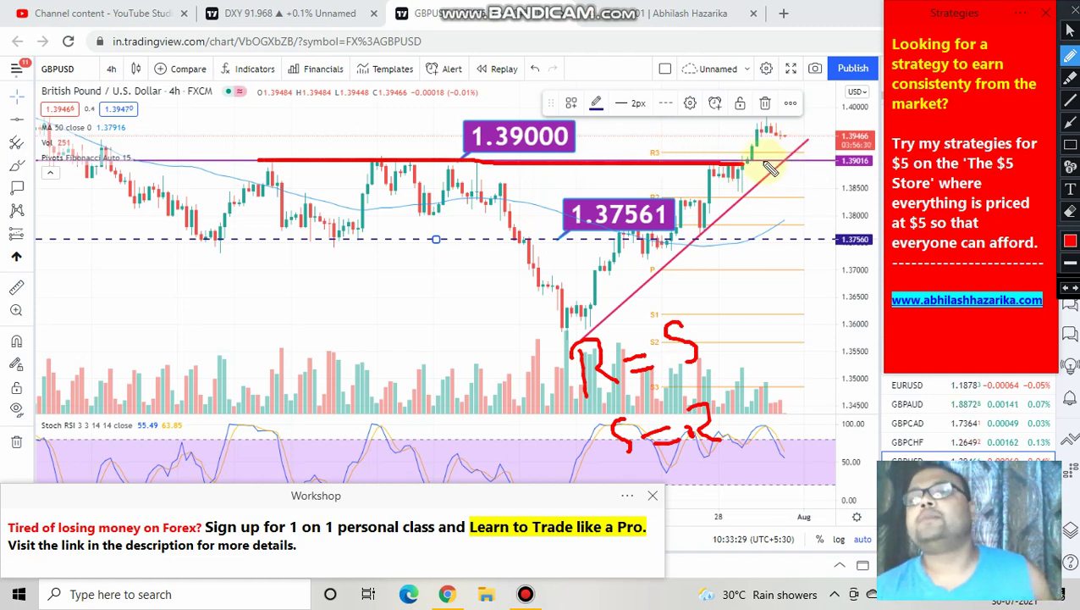
# - Extend the red stroke along the 1.39016 line, circle the 1.39000 label, and dismiss the drawing overlay
pyautogui.moveTo(735, 168)
pyautogui.mouseDown()
pyautogui.moveTo(837, 165)
pyautogui.moveTo(457, 151)
pyautogui.moveTo(523, 165)
pyautogui.moveTo(579, 96)
pyautogui.moveTo(458, 133)
pyautogui.moveTo(477, 159)
pyautogui.mouseUp()
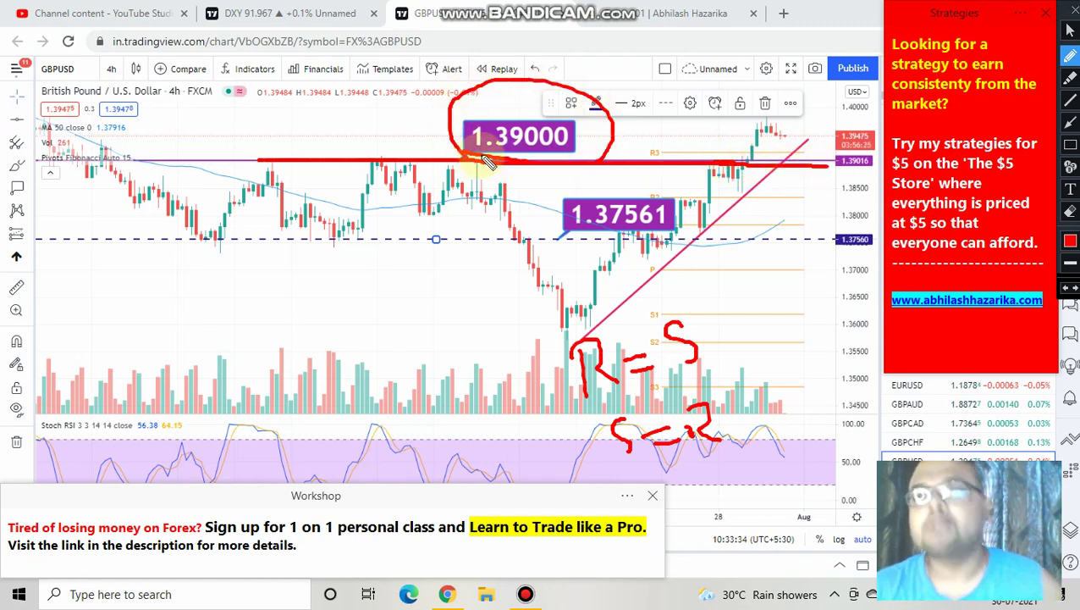
pyautogui.click(1070, 23)
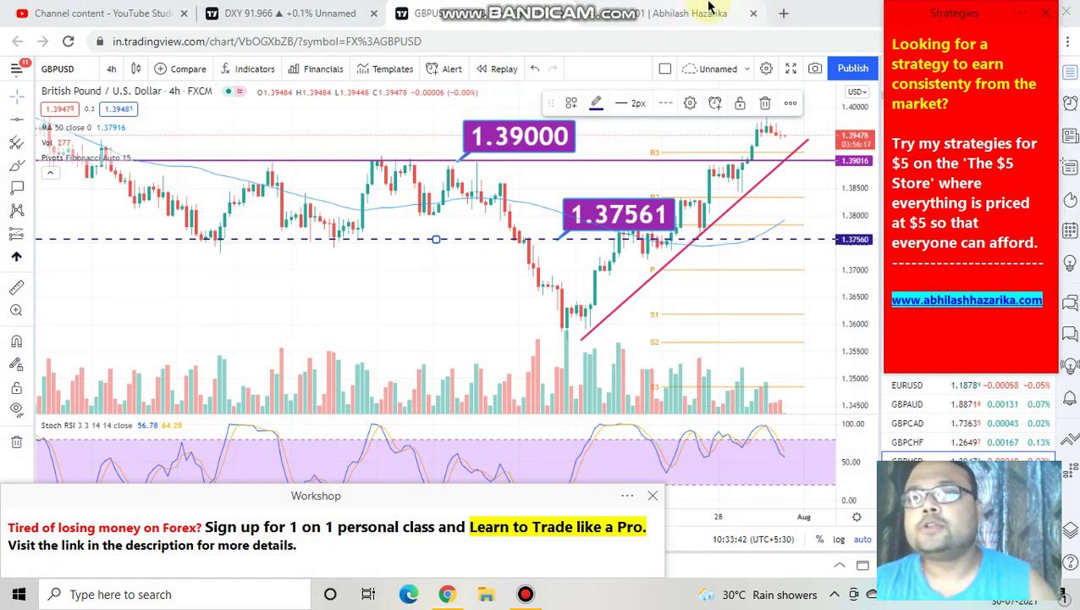
# - Handwrite a red "B" with a dash at the latest candle and "SL" just below the trendline, then dismiss the drawing overlay
pyautogui.hotkey('ctrl', 'shift', '1')
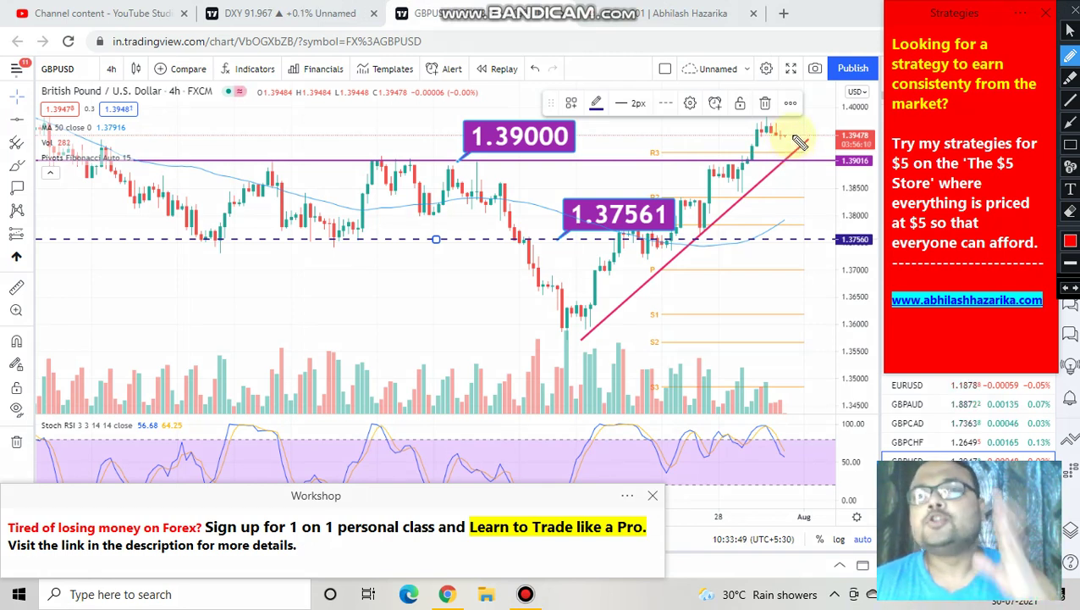
pyautogui.moveTo(790, 134)
pyautogui.mouseDown()
pyautogui.moveTo(813, 133)
pyautogui.moveTo(818, 115)
pyautogui.moveTo(832, 123)
pyautogui.moveTo(787, 176)
pyautogui.moveTo(811, 186)
pyautogui.moveTo(811, 157)
pyautogui.mouseUp()
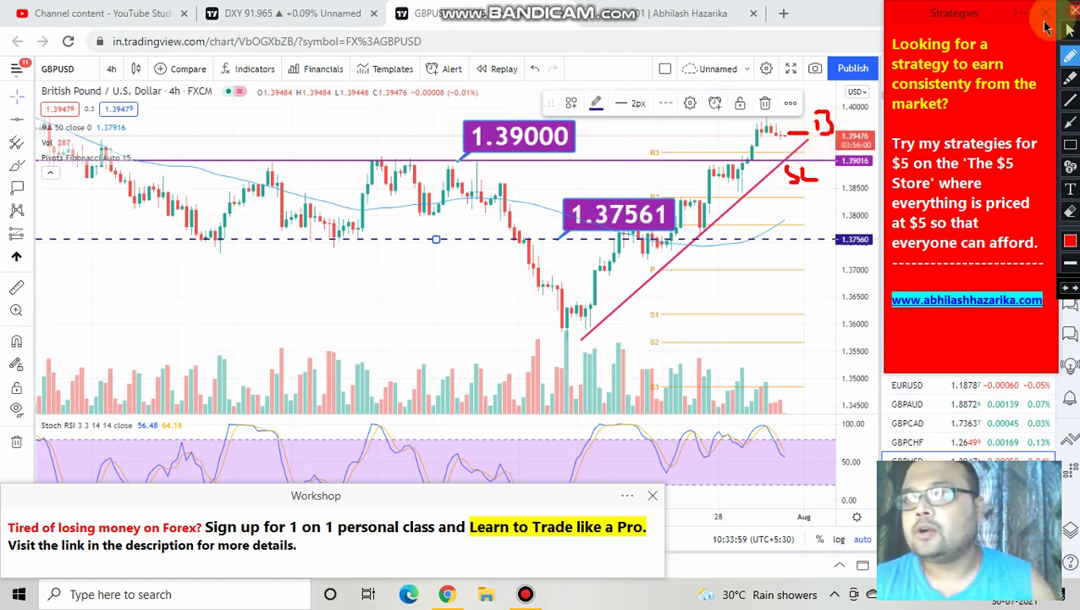
pyautogui.click(1074, 10)
# - Circle three candle lows touching the rising trendline in red and trace the 1.39016 line with a thick red stroke
pyautogui.click(682, 11)
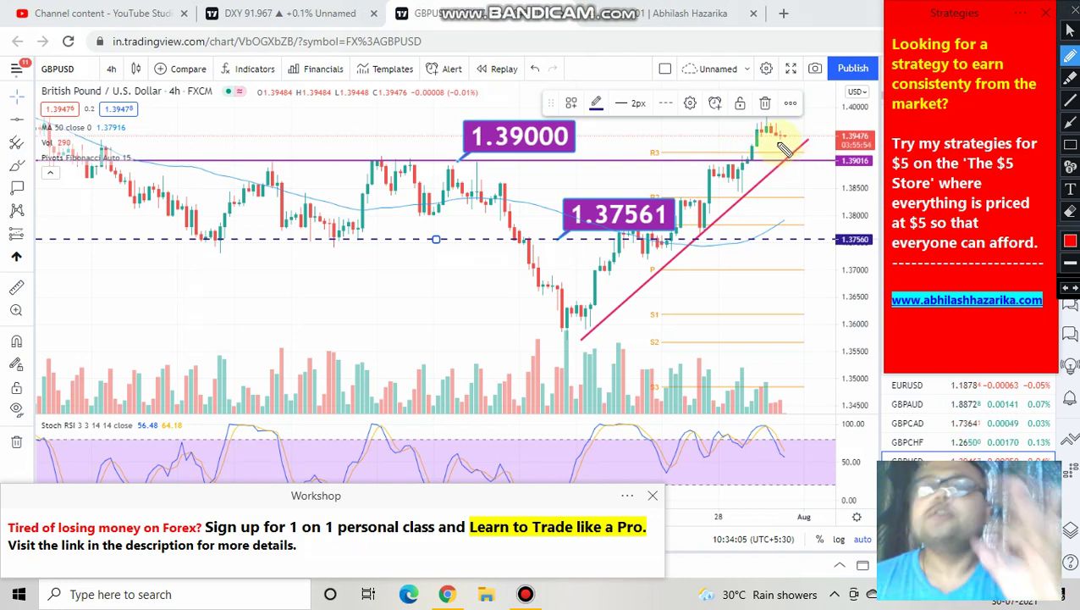
pyautogui.moveTo(739, 166)
pyautogui.mouseDown()
pyautogui.moveTo(729, 194)
pyautogui.moveTo(756, 179)
pyautogui.moveTo(743, 164)
pyautogui.mouseUp()
pyautogui.moveTo(704, 208)
pyautogui.mouseDown()
pyautogui.moveTo(693, 222)
pyautogui.moveTo(718, 231)
pyautogui.moveTo(706, 209)
pyautogui.mouseUp()
pyautogui.moveTo(585, 305)
pyautogui.mouseDown()
pyautogui.moveTo(585, 339)
pyautogui.moveTo(594, 303)
pyautogui.mouseUp()
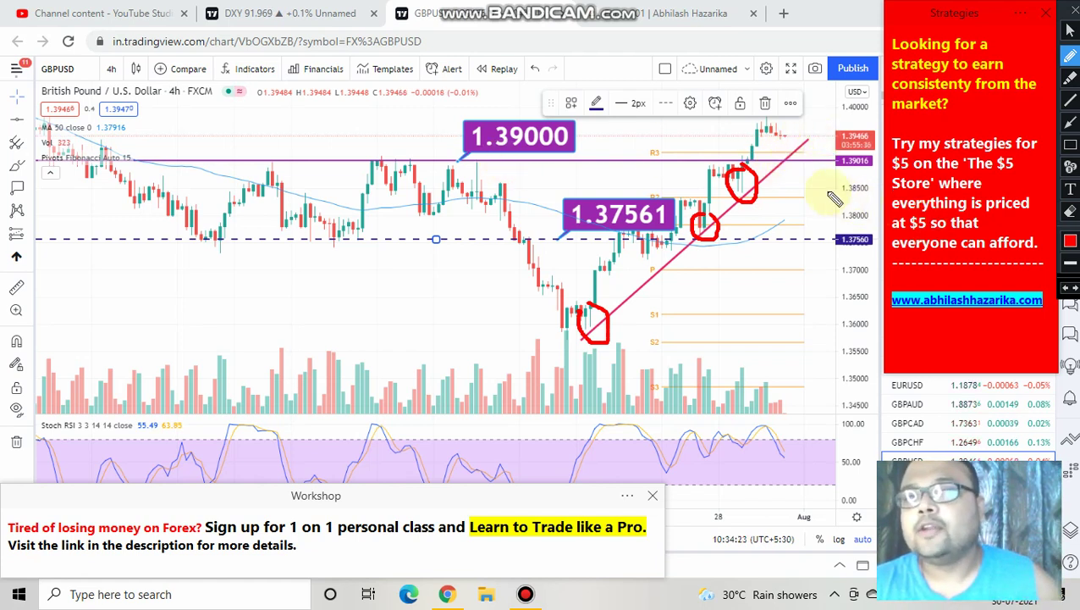
pyautogui.moveTo(749, 160); pyautogui.dragTo(838, 161)
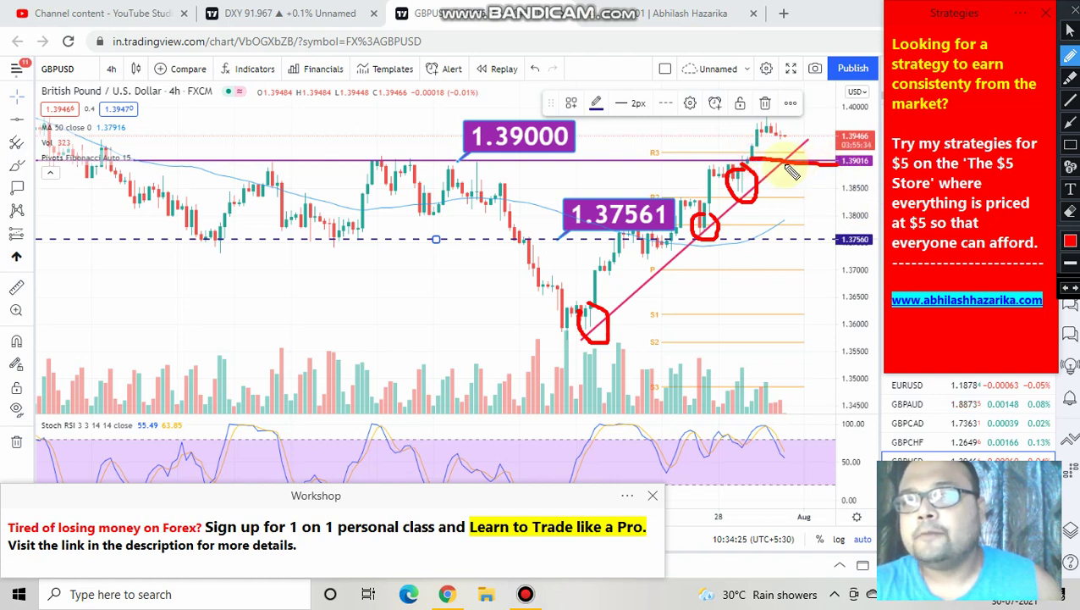
pyautogui.moveTo(499, 161); pyautogui.dragTo(843, 166)
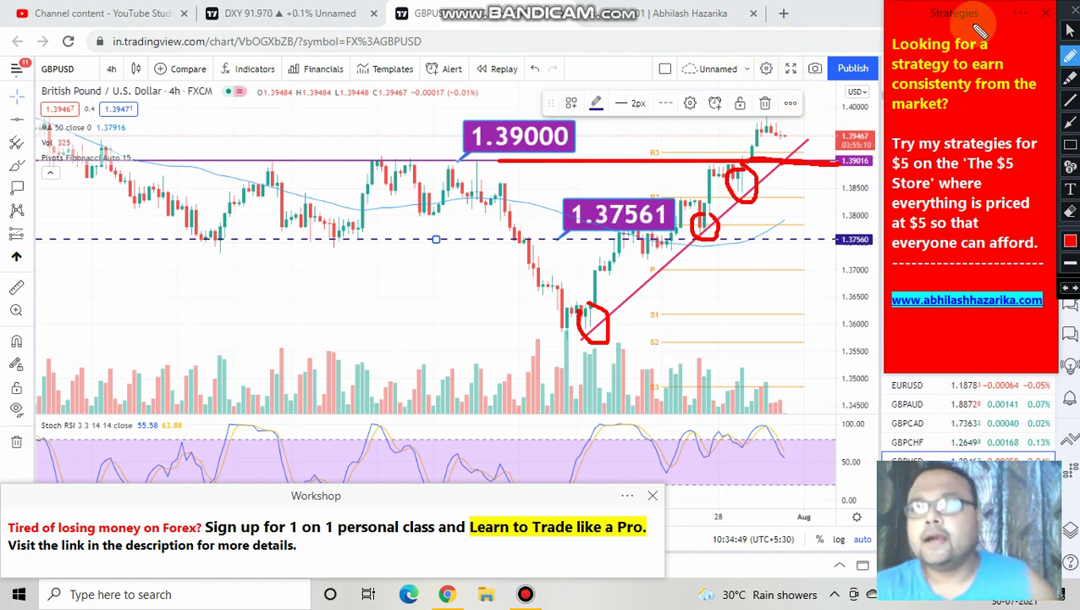
# - Handwrite "Risk Mgmt" in large red freehand letters across the lower half of the price chart
pyautogui.moveTo(242, 254); pyautogui.dragTo(243, 432)
pyautogui.moveTo(220, 275)
pyautogui.mouseDown()
pyautogui.moveTo(309, 280)
pyautogui.moveTo(304, 373)
pyautogui.mouseUp()
pyautogui.moveTo(344, 322); pyautogui.dragTo(347, 335)
pyautogui.click(352, 284)
pyautogui.moveTo(417, 335); pyautogui.dragTo(449, 334)
pyautogui.moveTo(465, 259); pyautogui.dragTo(465, 339)
pyautogui.moveTo(470, 315); pyautogui.dragTo(486, 335)
pyautogui.moveTo(456, 373)
pyautogui.mouseDown()
pyautogui.moveTo(462, 424)
pyautogui.moveTo(525, 398)
pyautogui.moveTo(564, 411)
pyautogui.moveTo(593, 355)
pyautogui.moveTo(624, 380)
pyautogui.mouseUp()
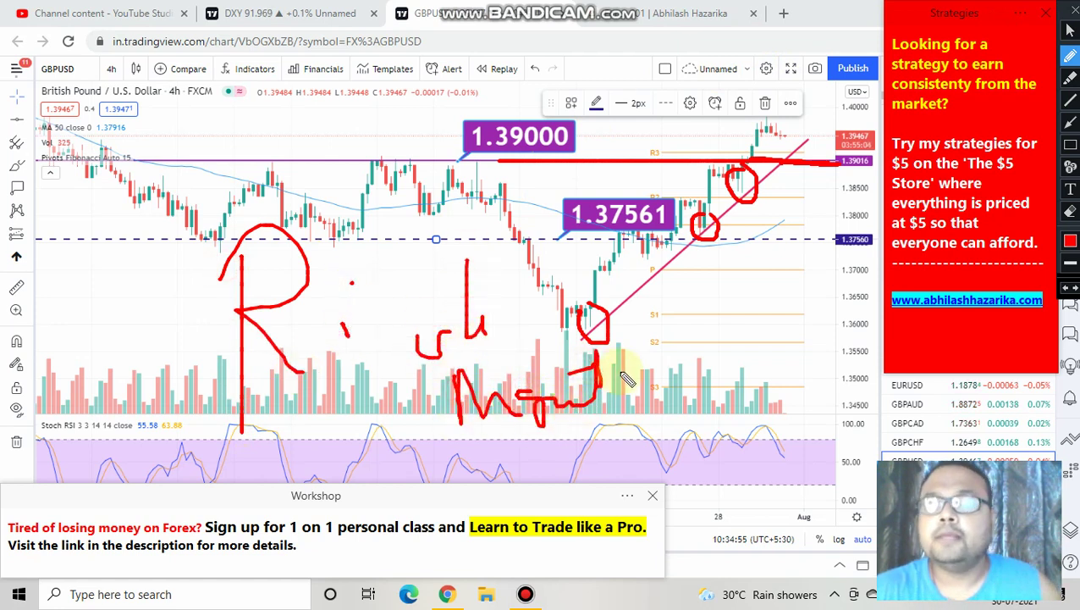
# - Handwrite "2 - 3%" in red beside the risk management note, circle it, and dismiss the drawing overlay
pyautogui.click(670, 336)
pyautogui.moveTo(670, 336)
pyautogui.mouseDown()
pyautogui.moveTo(727, 382)
pyautogui.moveTo(763, 357)
pyautogui.moveTo(797, 369)
pyautogui.mouseUp()
pyautogui.moveTo(823, 305); pyautogui.dragTo(826, 356)
pyautogui.moveTo(730, 408)
pyautogui.mouseDown()
pyautogui.moveTo(844, 338)
pyautogui.moveTo(632, 309)
pyautogui.moveTo(711, 394)
pyautogui.mouseUp()
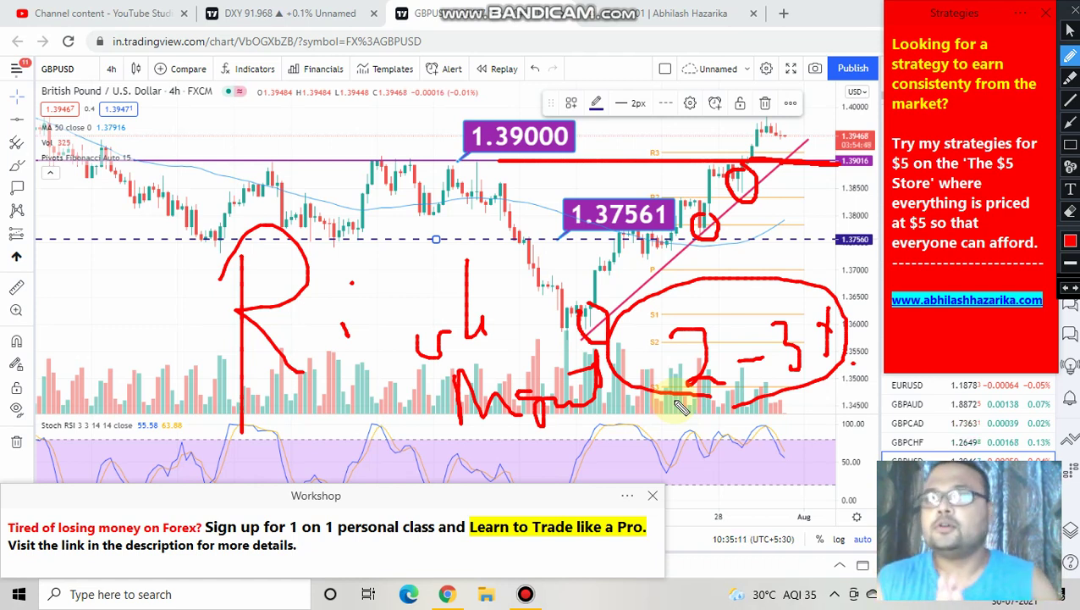
pyautogui.moveTo(676, 401); pyautogui.dragTo(652, 391)
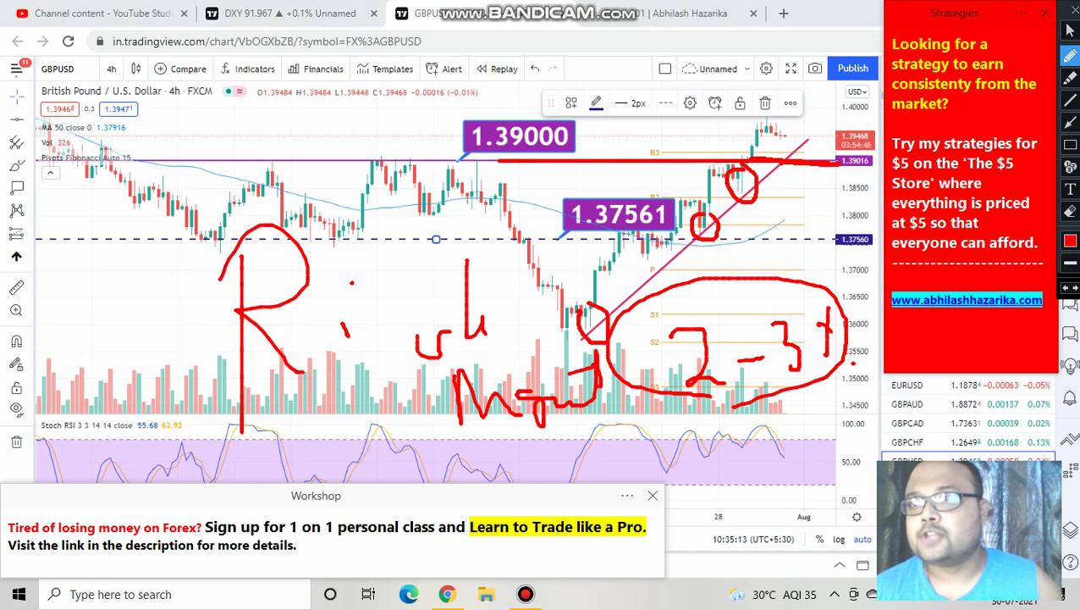
pyautogui.click(1070, 31)
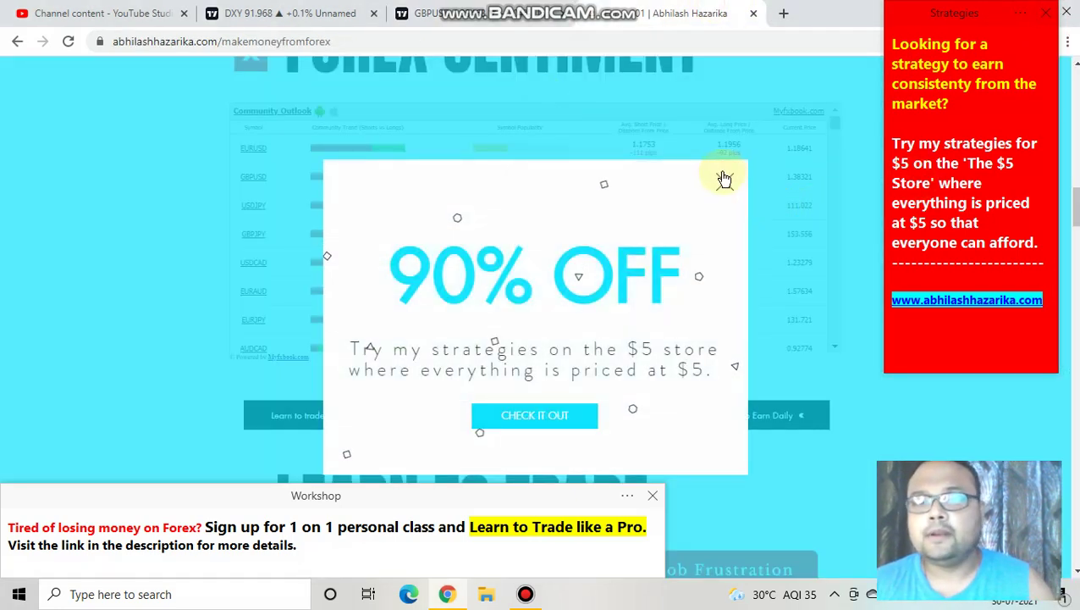
# - Close the discount pop-up on the Forex 101 page and examine the GBPUSD short and long percentages in the Forex Sentiment table
pyautogui.click(723, 181)
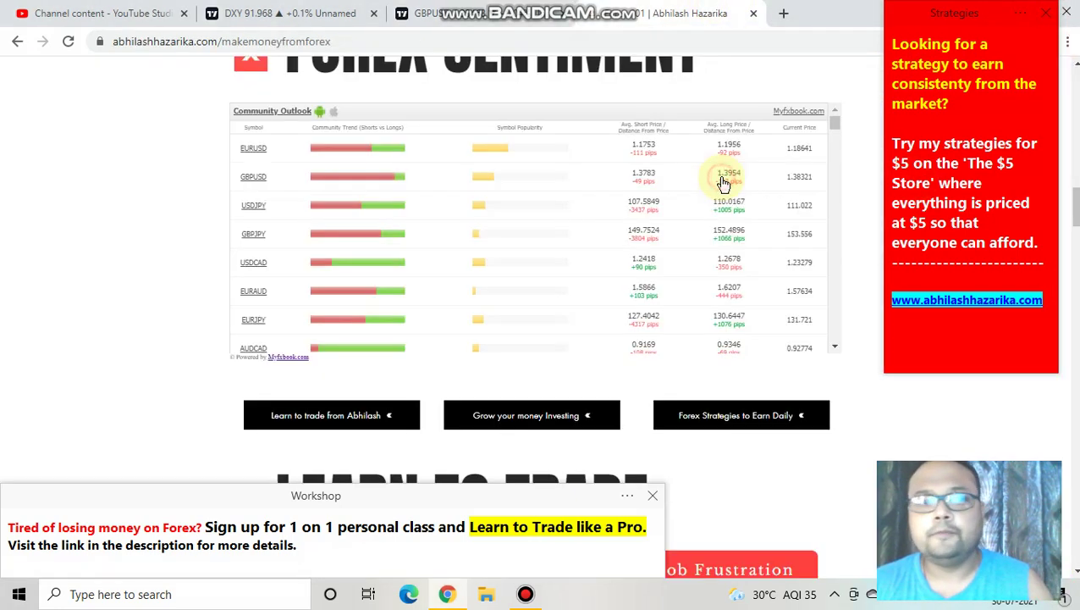
pyautogui.scroll(1, 1072, 203)
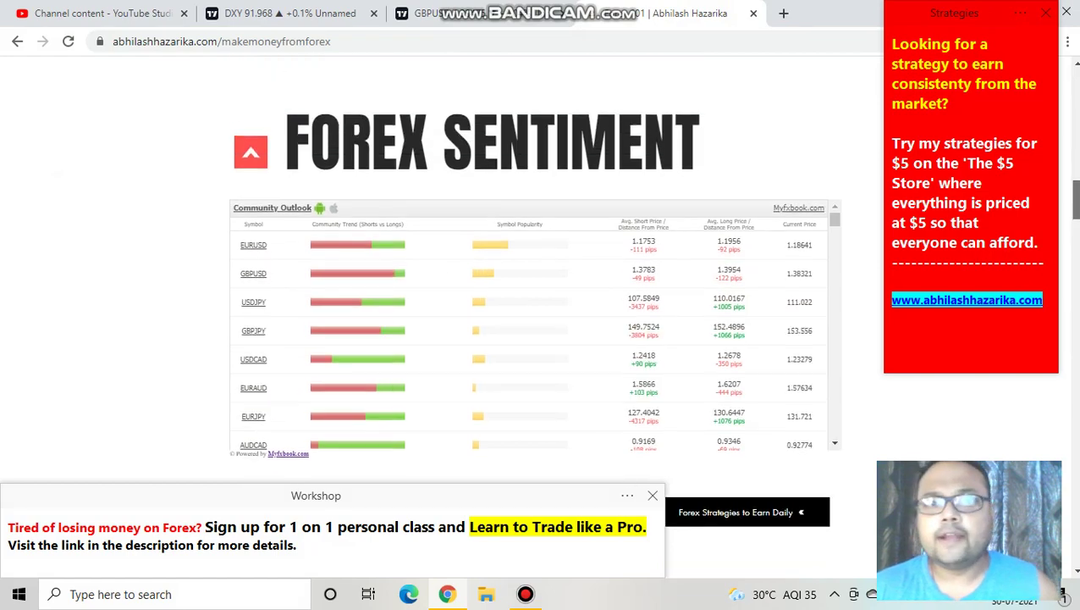
pyautogui.scroll(10, 1072, 203)
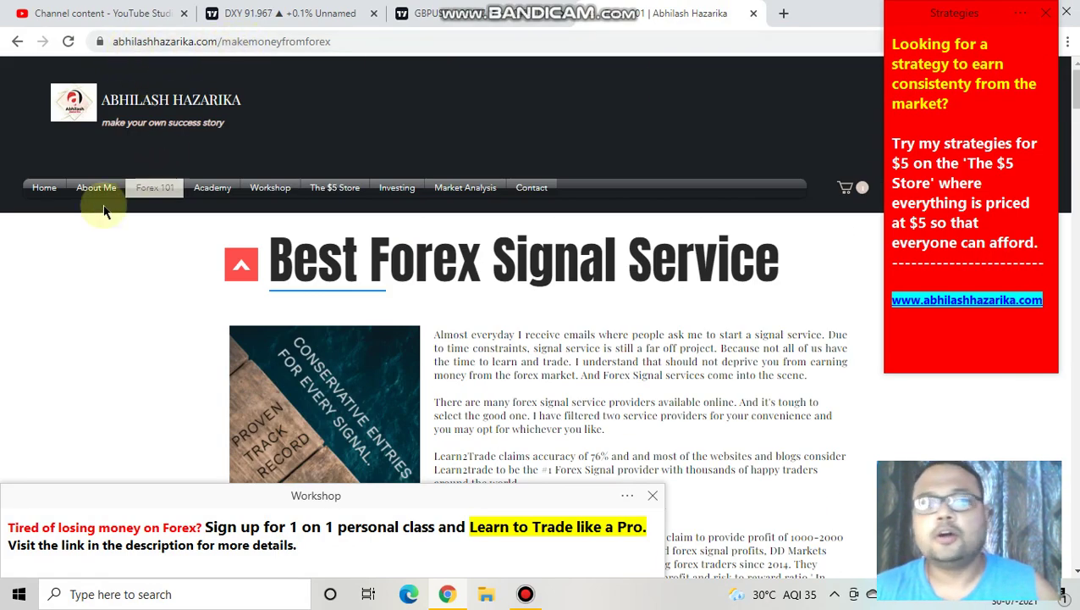
pyautogui.scroll(-12, 140, 322)
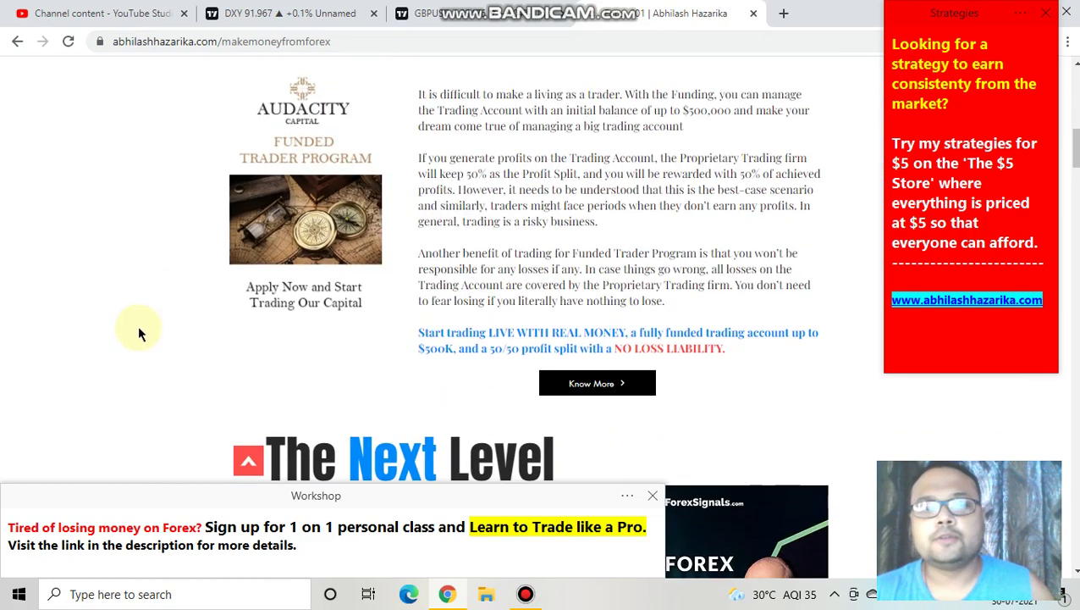
pyautogui.scroll(-2, 175, 309)
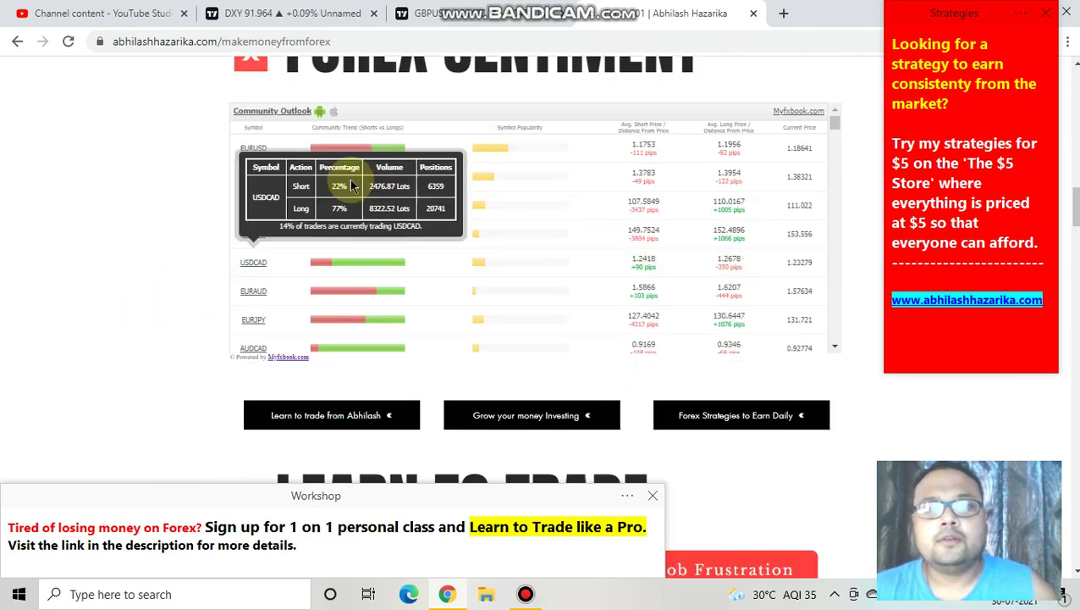
pyautogui.moveTo(322, 182)
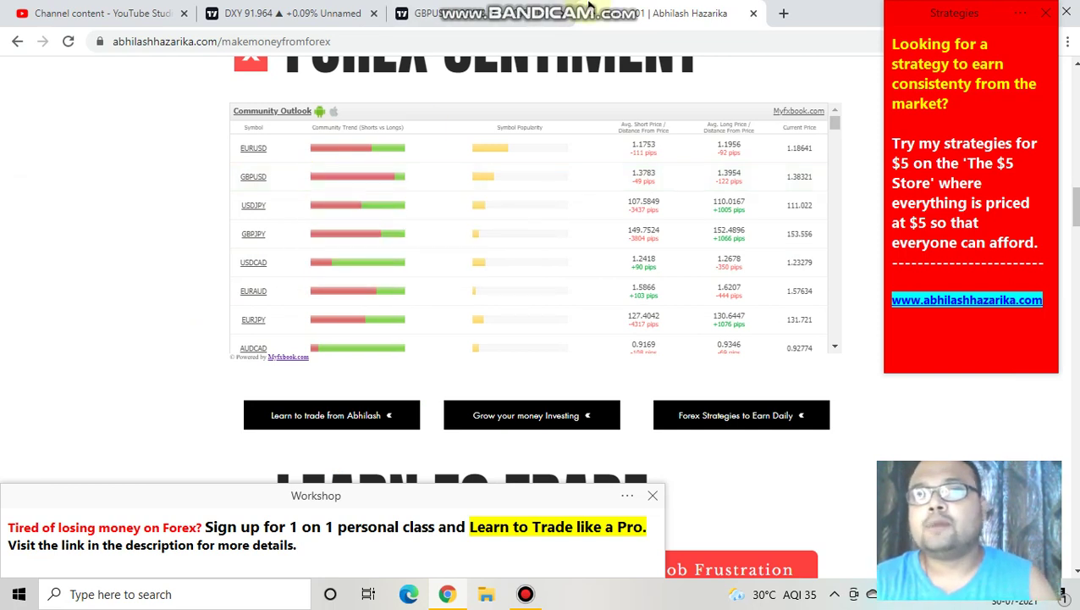
# - Return to the GBPUSD chart, handwrite "88%" in red below the trendline with the drawing overlay, and circle it
pyautogui.click(444, 13)
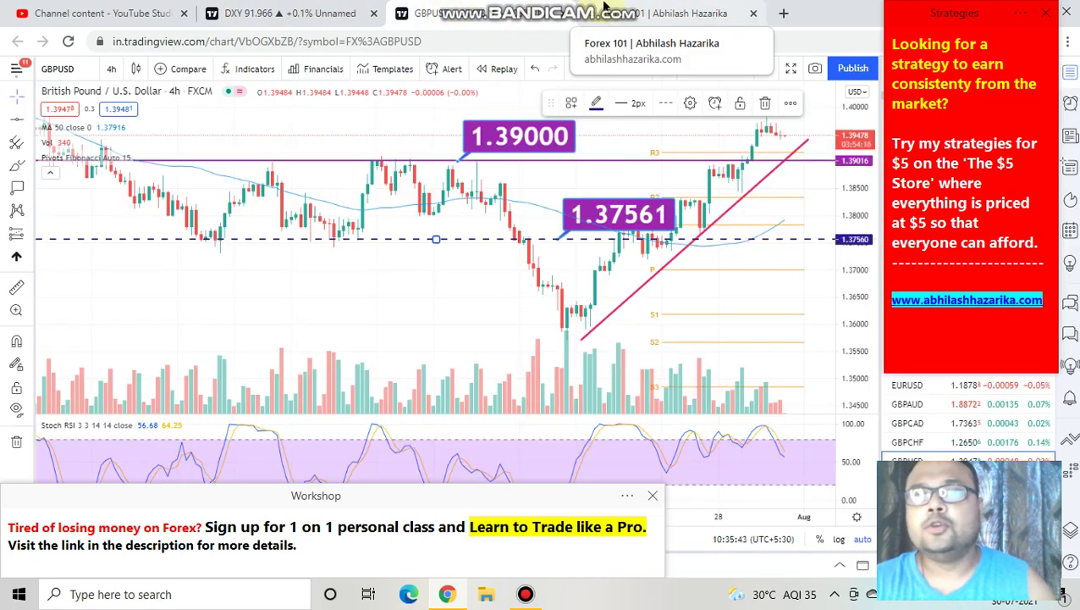
pyautogui.click(685, 10)
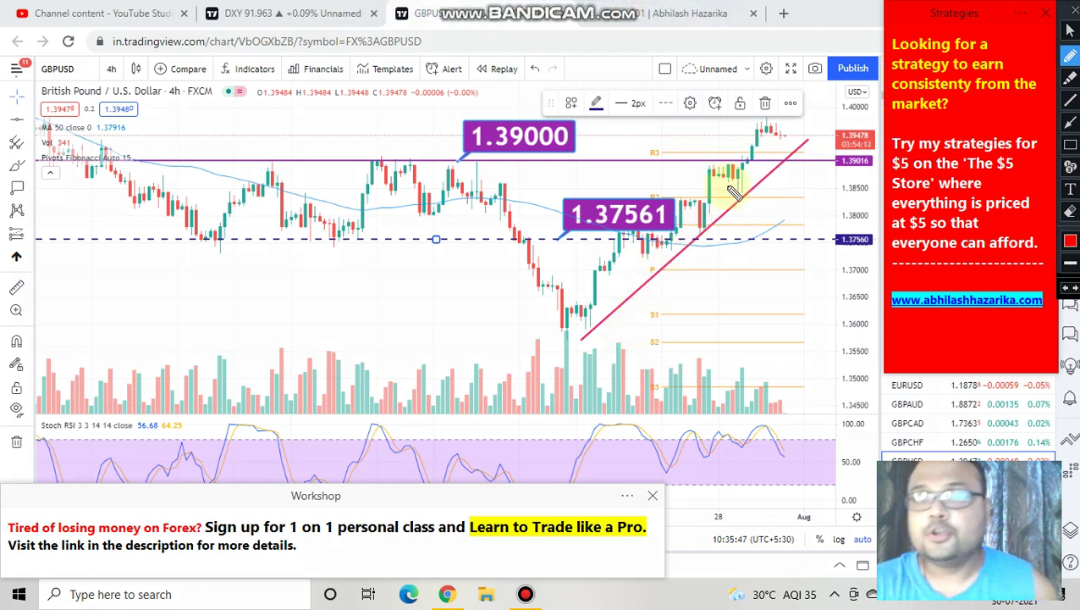
pyautogui.moveTo(692, 276)
pyautogui.mouseDown()
pyautogui.moveTo(688, 347)
pyautogui.moveTo(669, 315)
pyautogui.mouseUp()
pyautogui.moveTo(719, 273)
pyautogui.mouseDown()
pyautogui.moveTo(713, 284)
pyautogui.moveTo(721, 276)
pyautogui.mouseUp()
pyautogui.moveTo(787, 272); pyautogui.dragTo(789, 332)
pyautogui.click(768, 292)
pyautogui.click(791, 324)
pyautogui.moveTo(804, 226)
pyautogui.mouseDown()
pyautogui.moveTo(631, 242)
pyautogui.moveTo(838, 403)
pyautogui.moveTo(784, 229)
pyautogui.mouseUp()
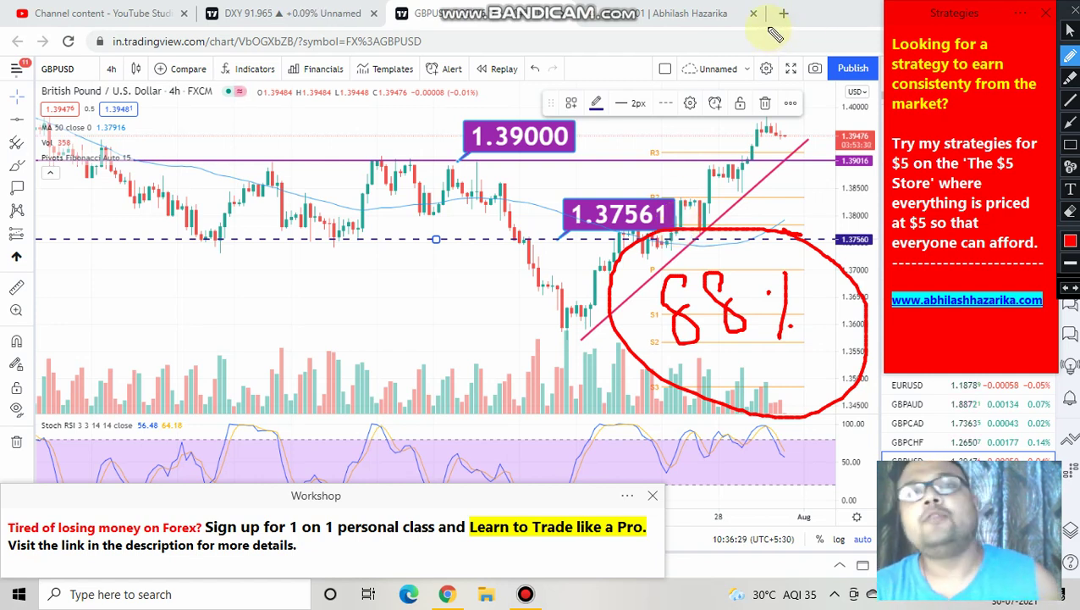
pyautogui.moveTo(677, 10)
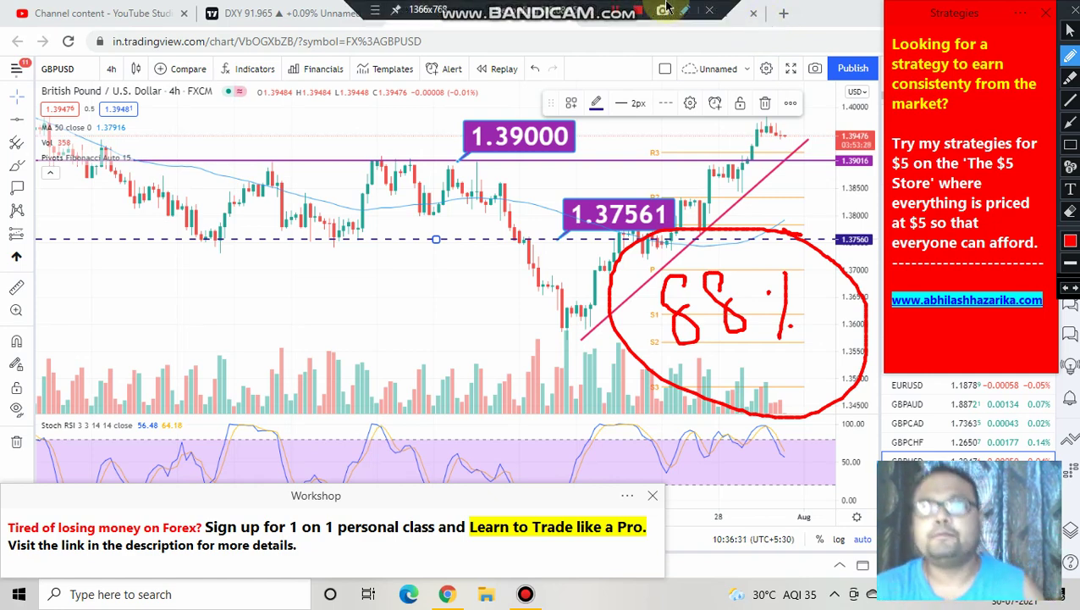